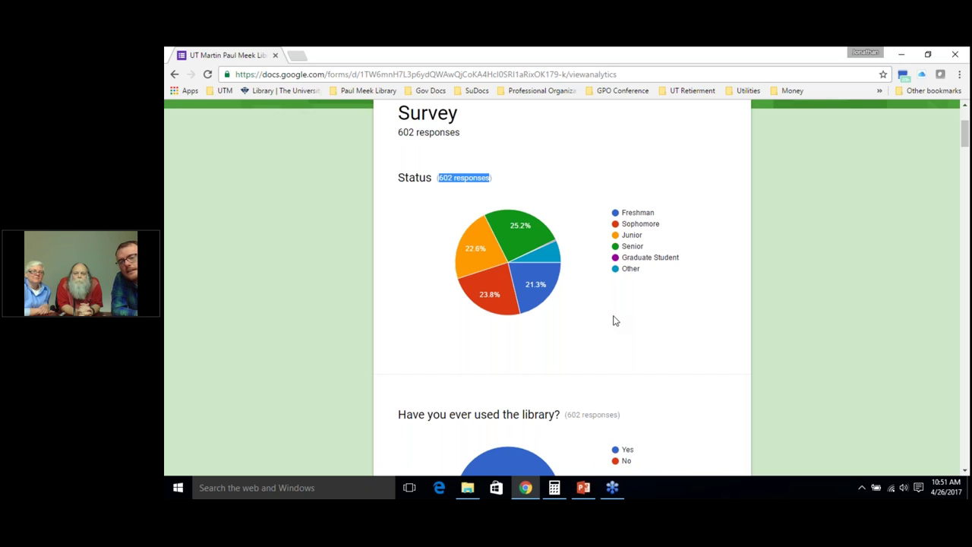
{"action": "mouse_move", "coordinate": [488, 284]}
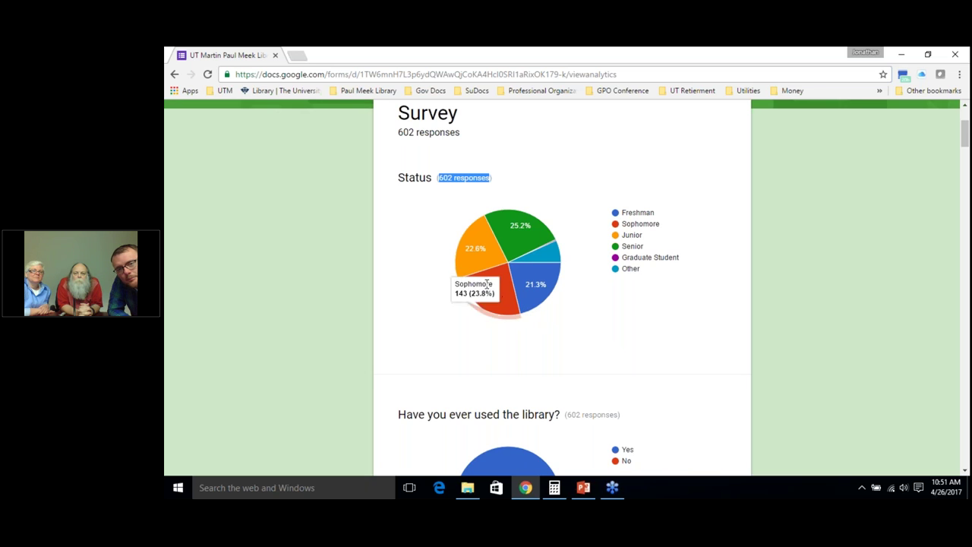
{"action": "mouse_move", "coordinate": [484, 263]}
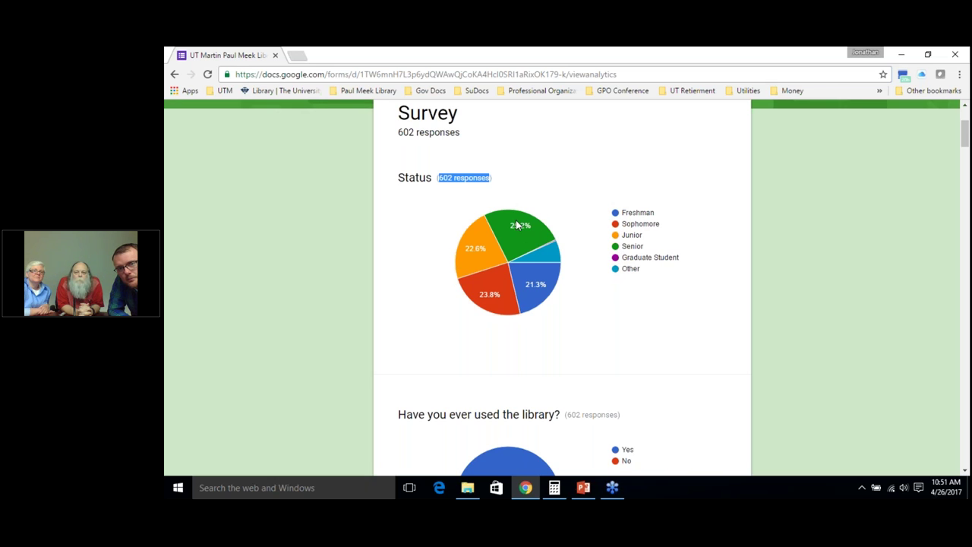
{"action": "mouse_move", "coordinate": [522, 266]}
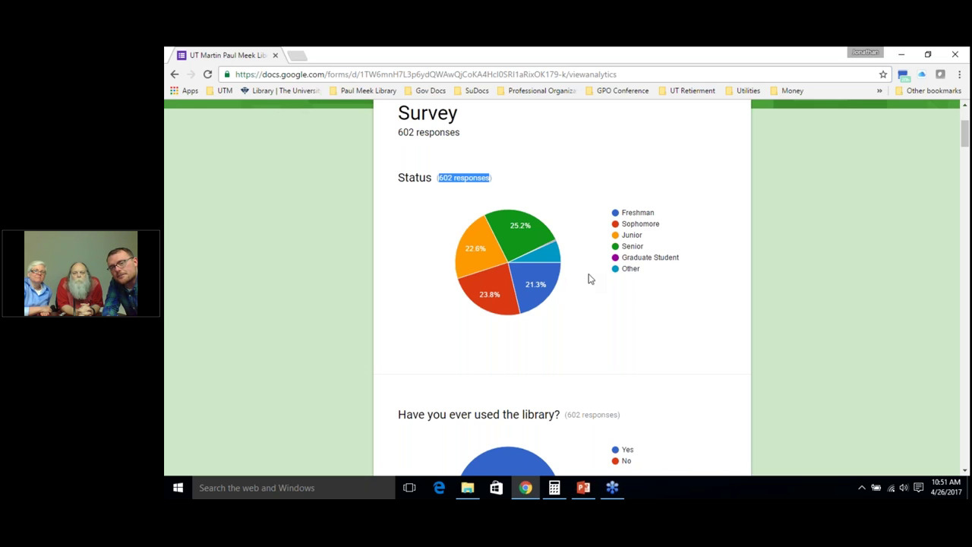
{"action": "mouse_move", "coordinate": [524, 247]}
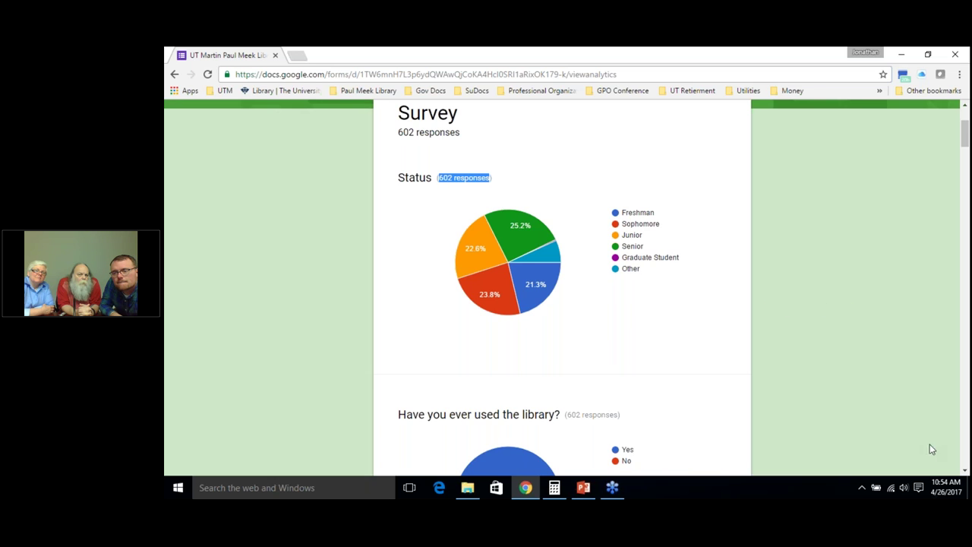
{"action": "scroll", "coordinate": [862, 352], "scroll_direction": "down", "scroll_amount": 1}
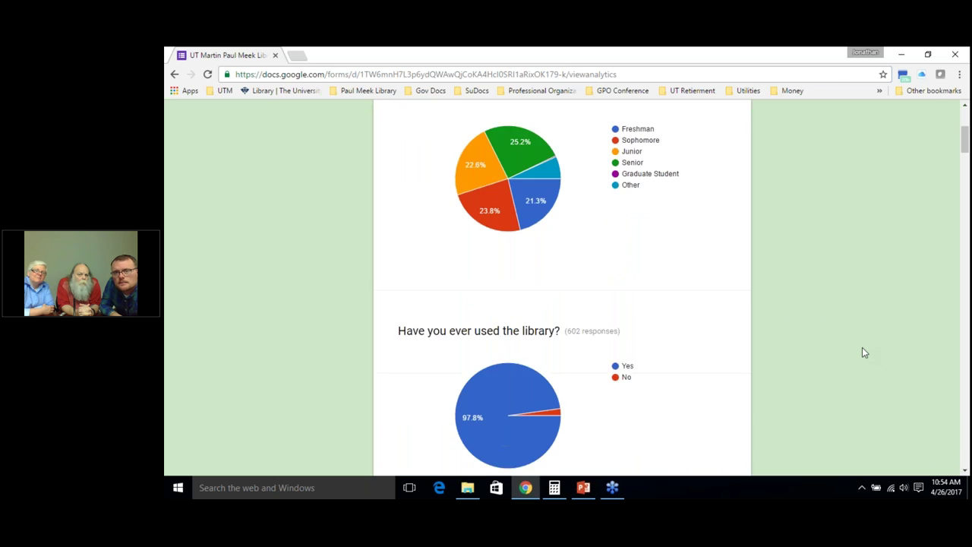
{"action": "scroll", "coordinate": [862, 352], "scroll_direction": "up", "scroll_amount": 3}
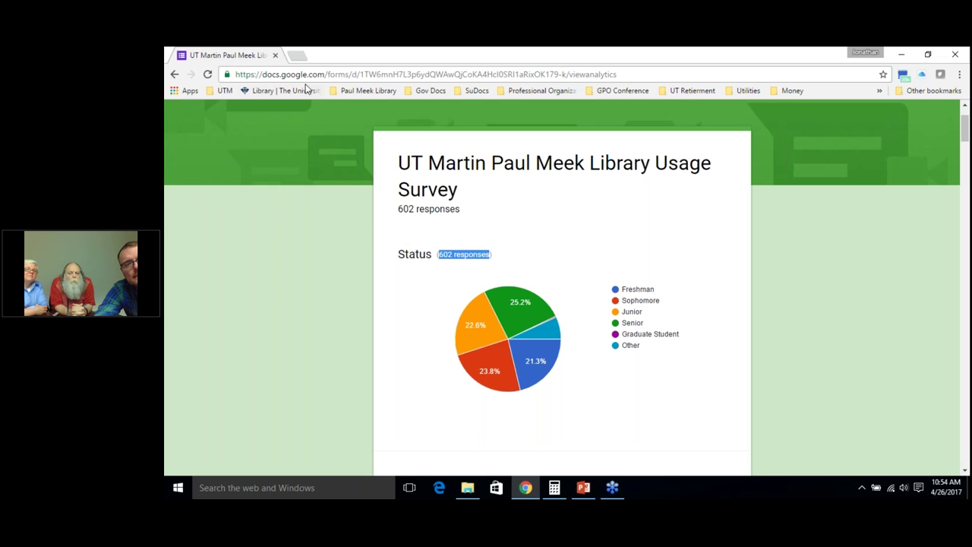
- Leave the survey results page and sign out of the current Google account
{"action": "left_click", "coordinate": [177, 74]}
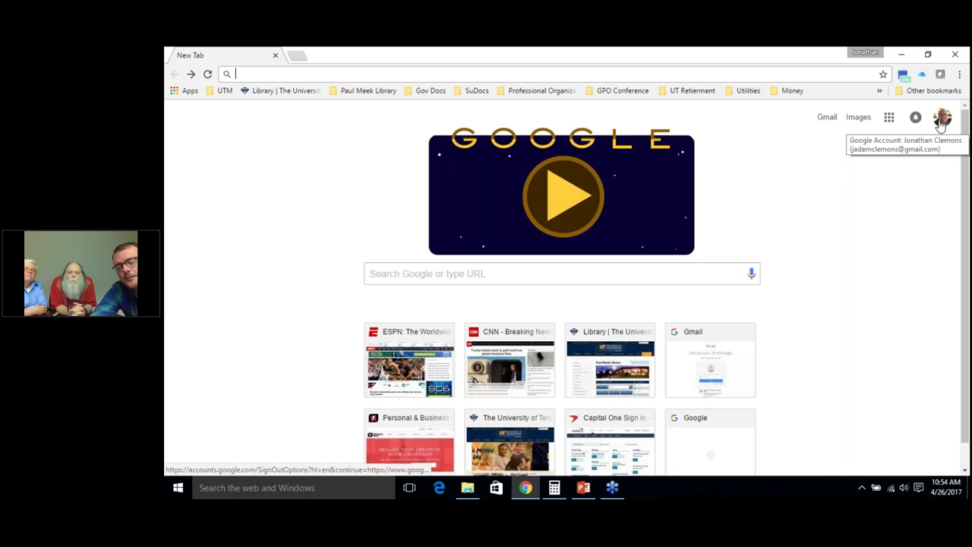
{"action": "left_click", "coordinate": [941, 118]}
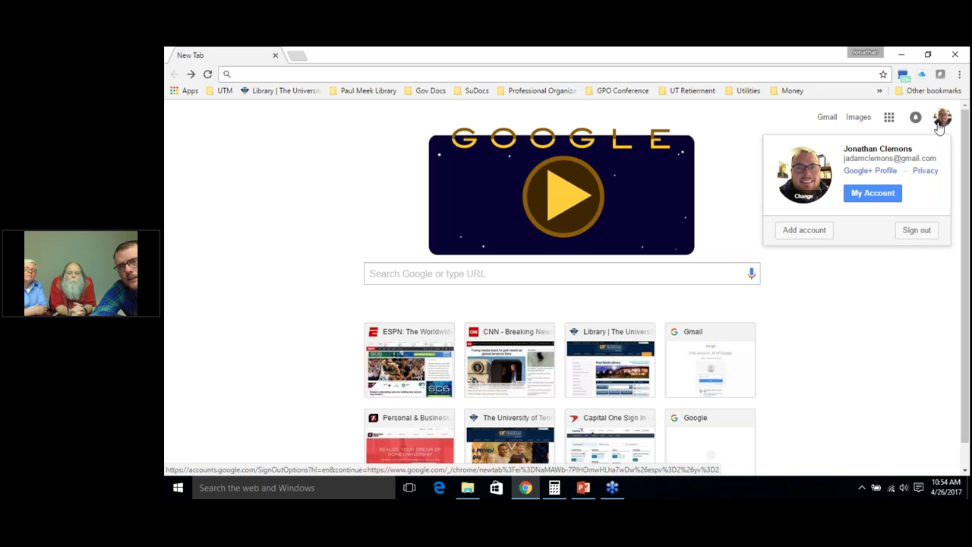
{"action": "left_click", "coordinate": [909, 233]}
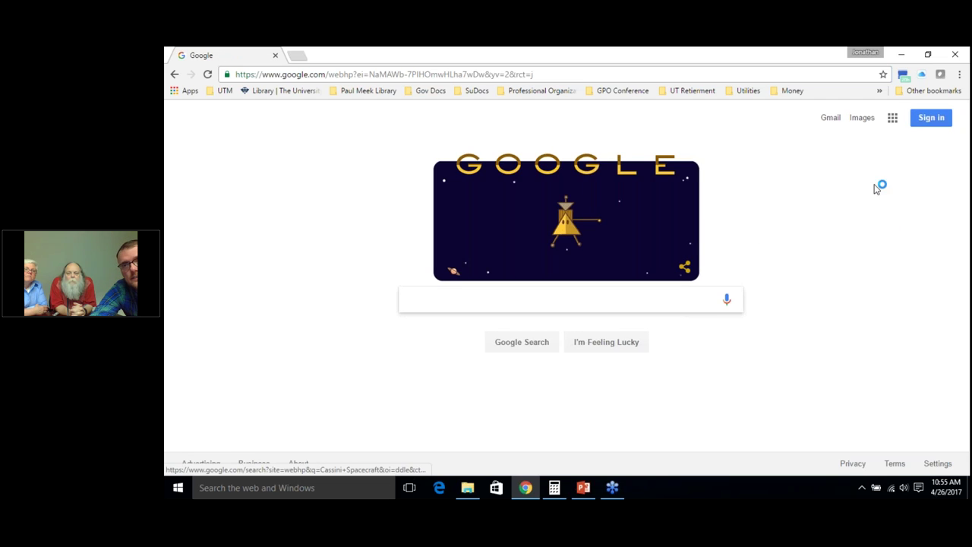
- Sign in with the other saved account, correct its password, and save the updated password
{"action": "left_click", "coordinate": [934, 122]}
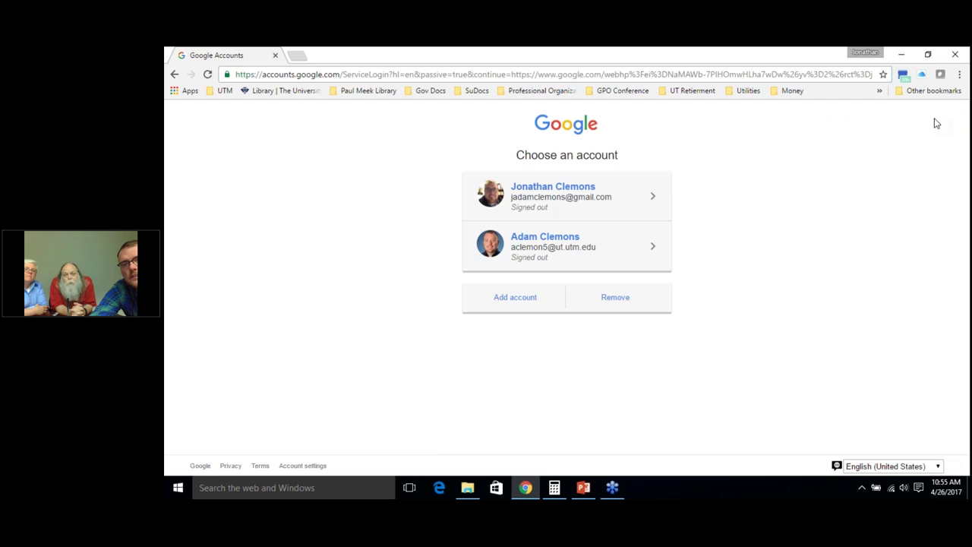
{"action": "left_click", "coordinate": [560, 245]}
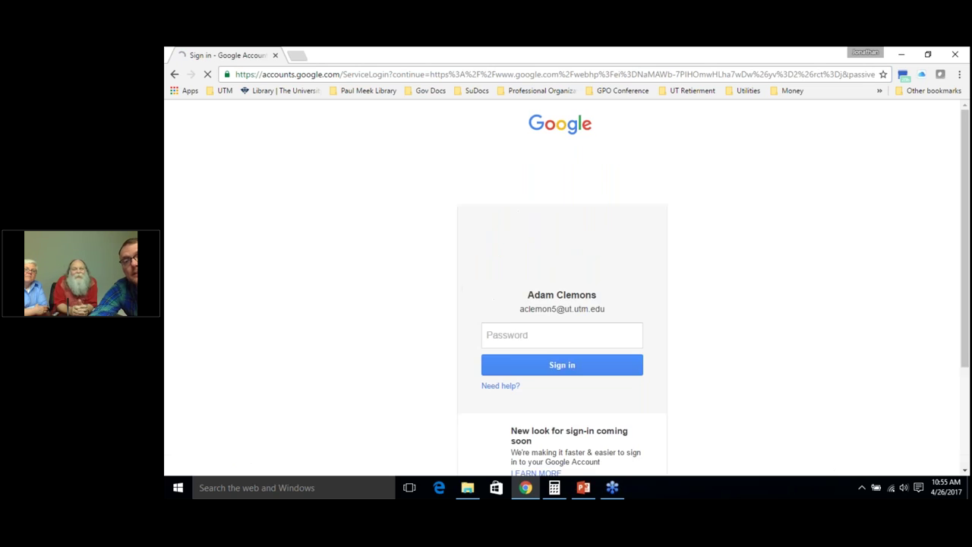
{"action": "left_click", "coordinate": [572, 381]}
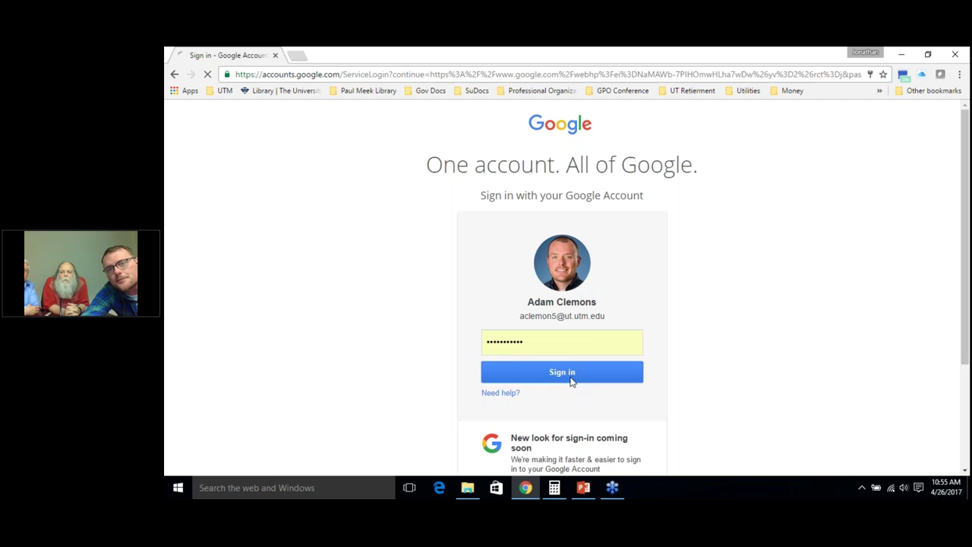
{"action": "left_click", "coordinate": [558, 350]}
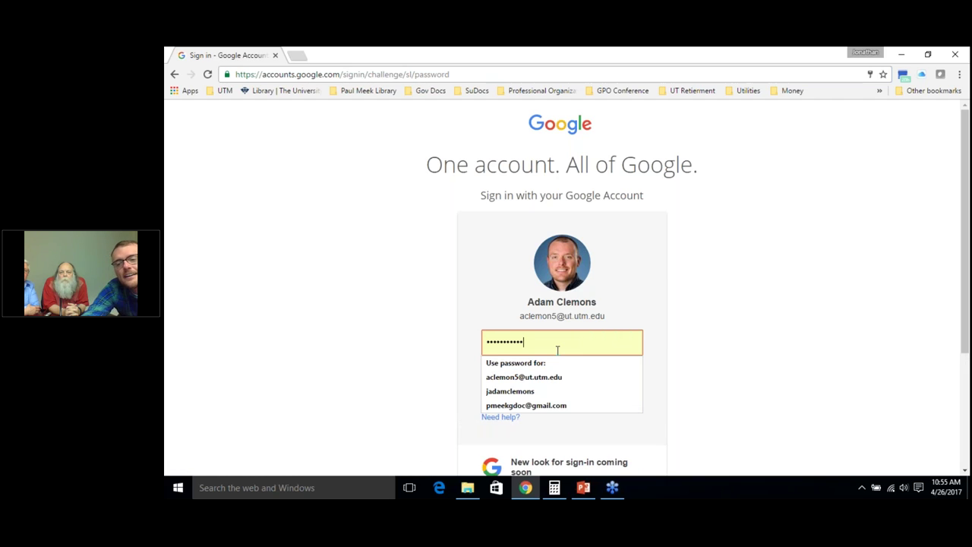
{"action": "key", "text": "BackSpace"}
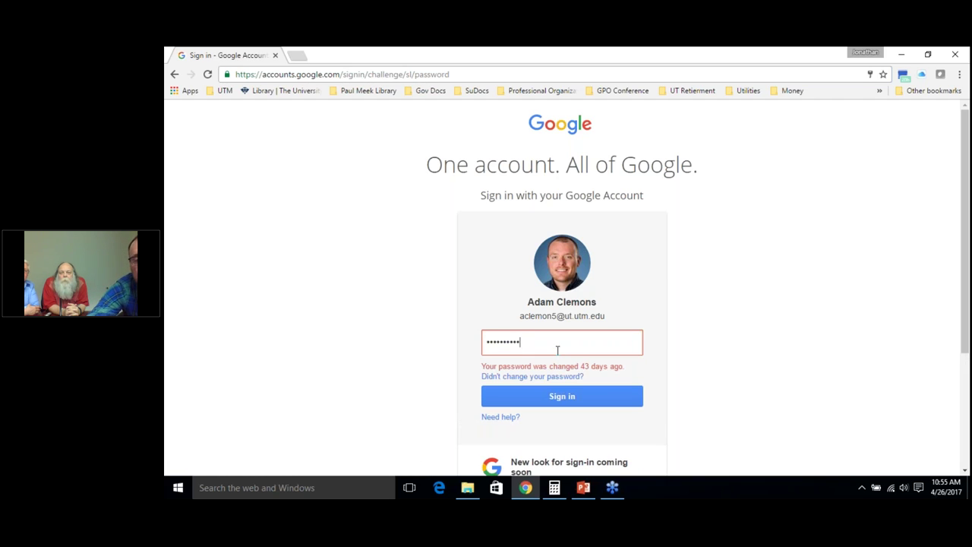
{"action": "left_click", "coordinate": [561, 397]}
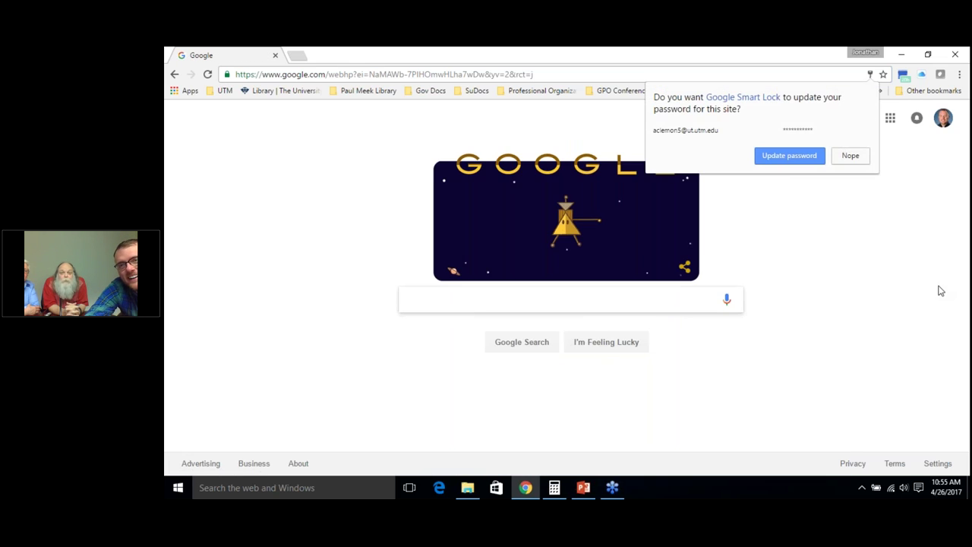
{"action": "left_click", "coordinate": [782, 155]}
- Launch Google Forms from the Google apps grid's More list and view its templates and recent forms
{"action": "left_click", "coordinate": [892, 123]}
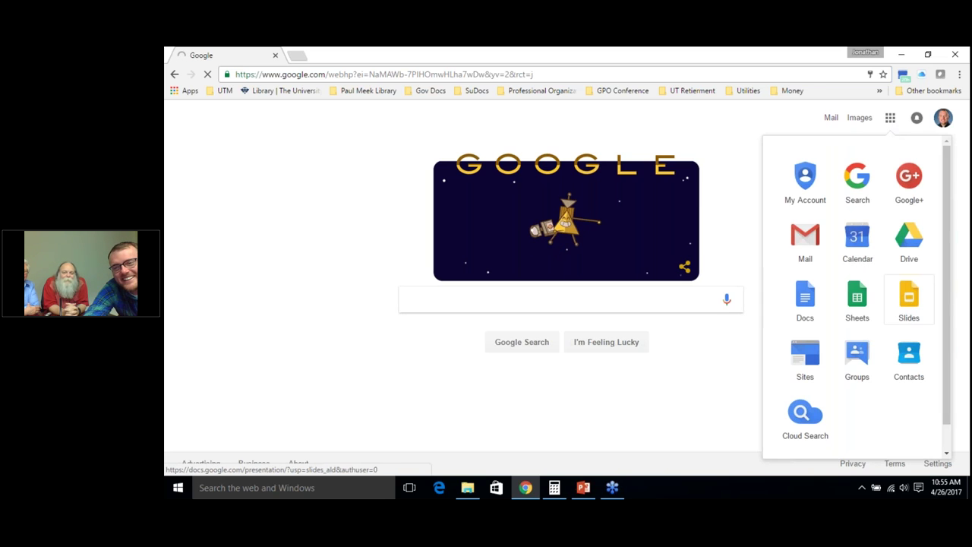
{"action": "scroll", "coordinate": [938, 355], "scroll_direction": "down", "scroll_amount": 2}
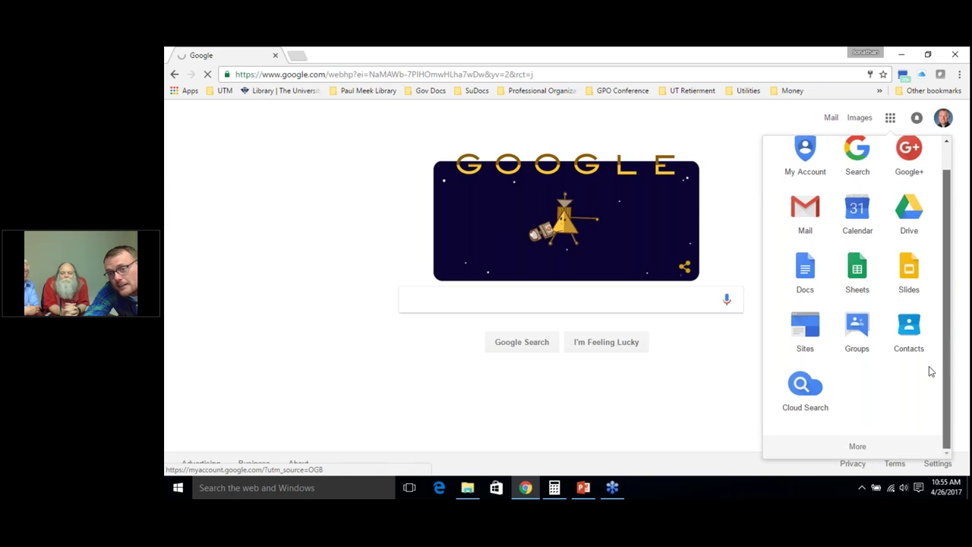
{"action": "left_click", "coordinate": [857, 444]}
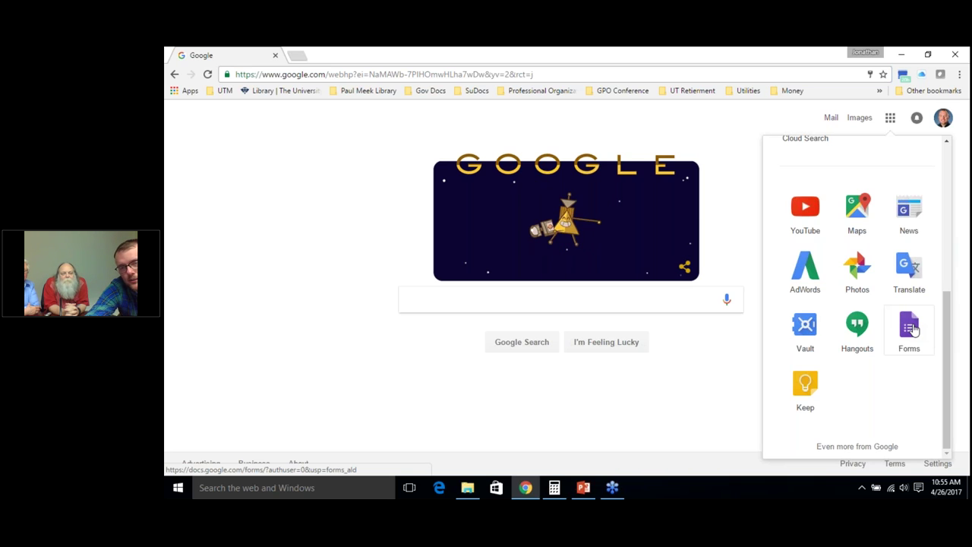
{"action": "left_click", "coordinate": [911, 328]}
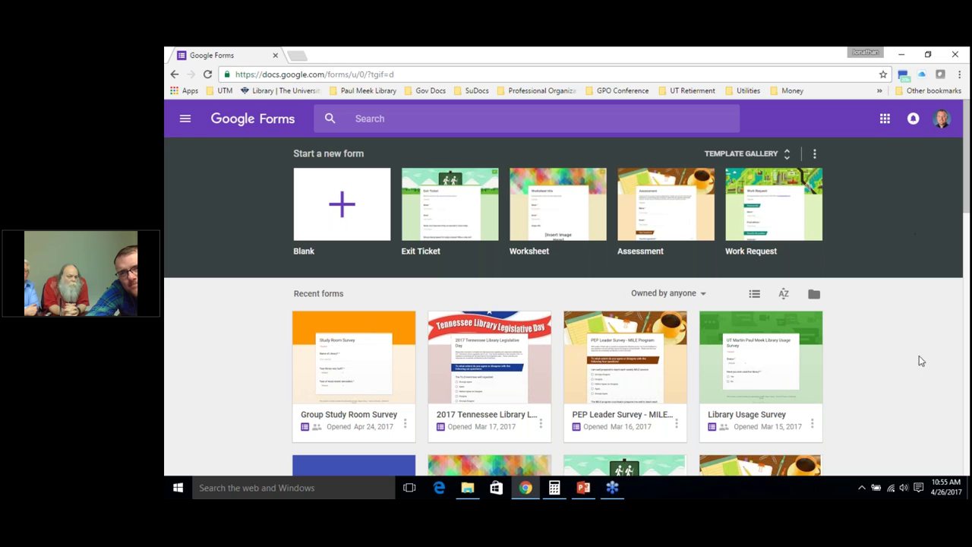
{"action": "scroll", "coordinate": [920, 377], "scroll_direction": "down", "scroll_amount": 2}
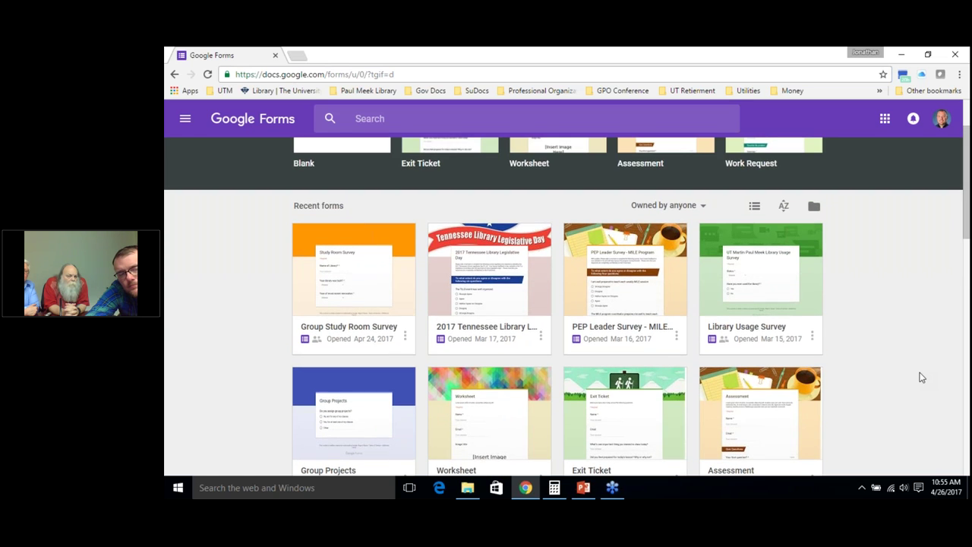
{"action": "scroll", "coordinate": [921, 377], "scroll_direction": "up", "scroll_amount": 2}
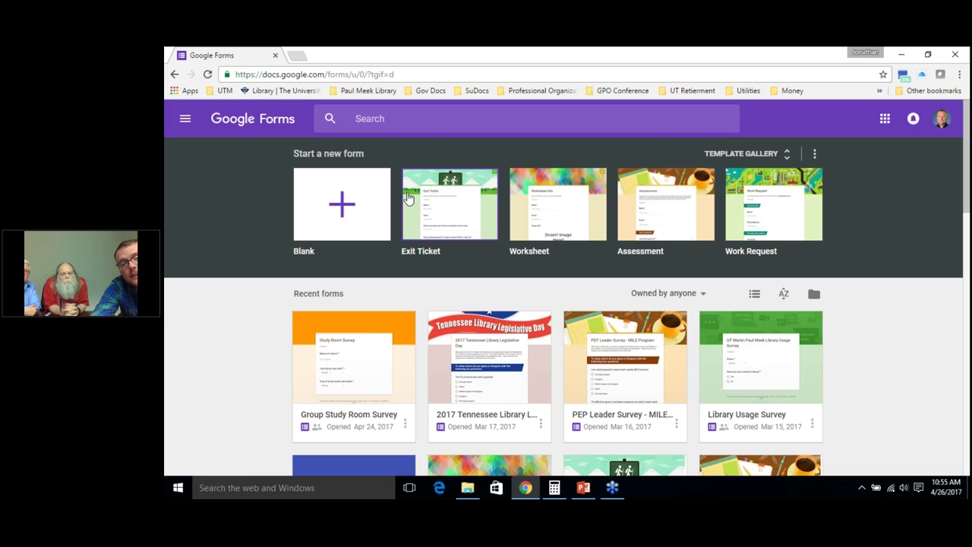
- Start a blank form, keep its question as Multiple choice, and duplicate the untitled question
{"action": "left_click", "coordinate": [342, 205]}
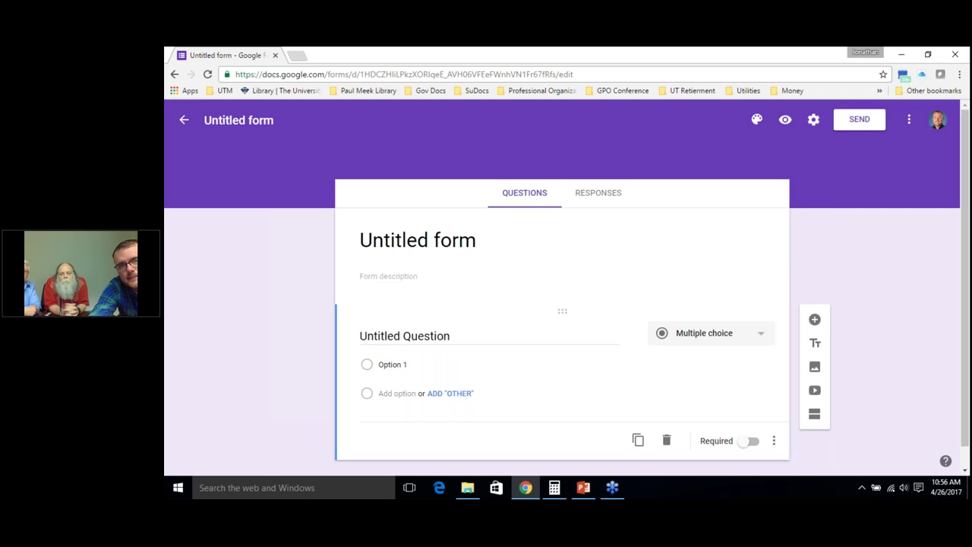
{"action": "scroll", "coordinate": [787, 420], "scroll_direction": "down", "scroll_amount": 1}
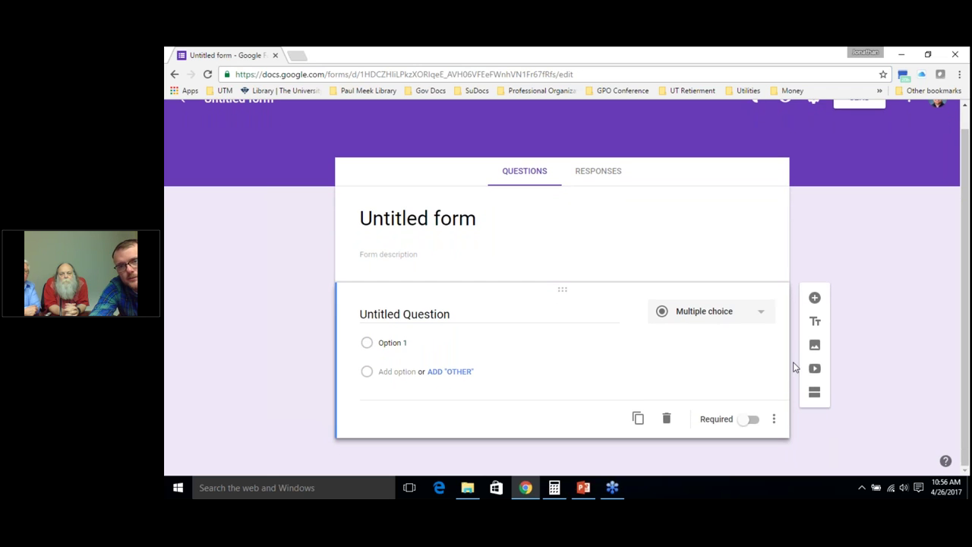
{"action": "left_click", "coordinate": [458, 312]}
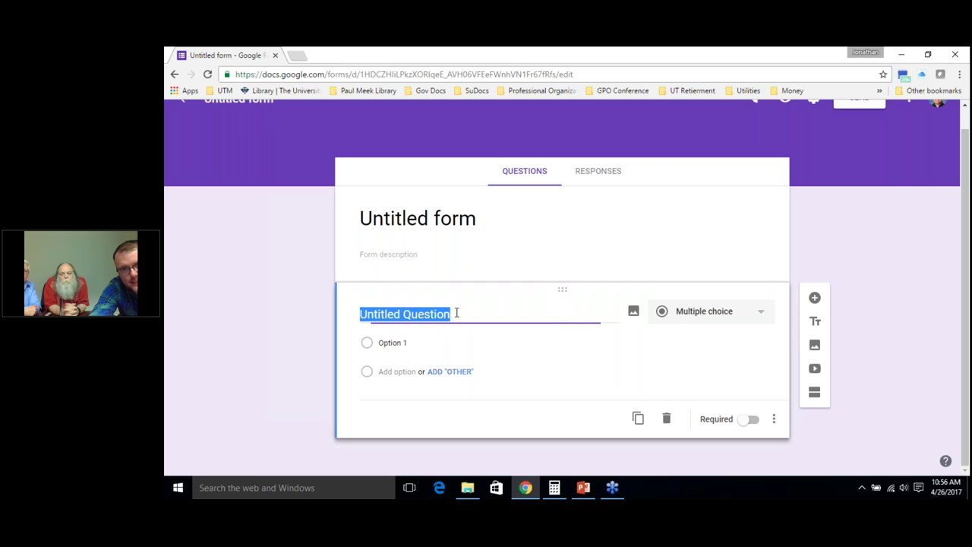
{"action": "left_click", "coordinate": [763, 317]}
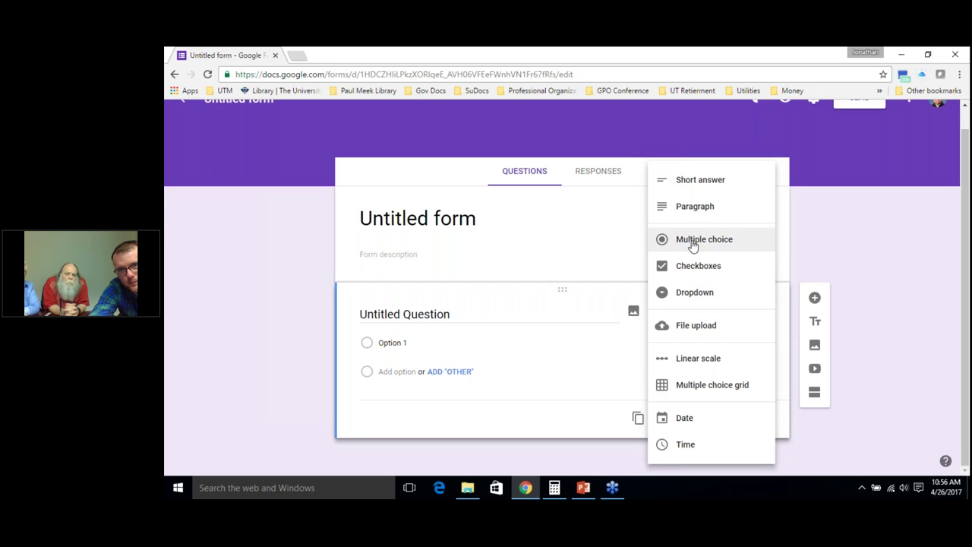
{"action": "left_click", "coordinate": [550, 377]}
{"action": "left_click", "coordinate": [456, 345]}
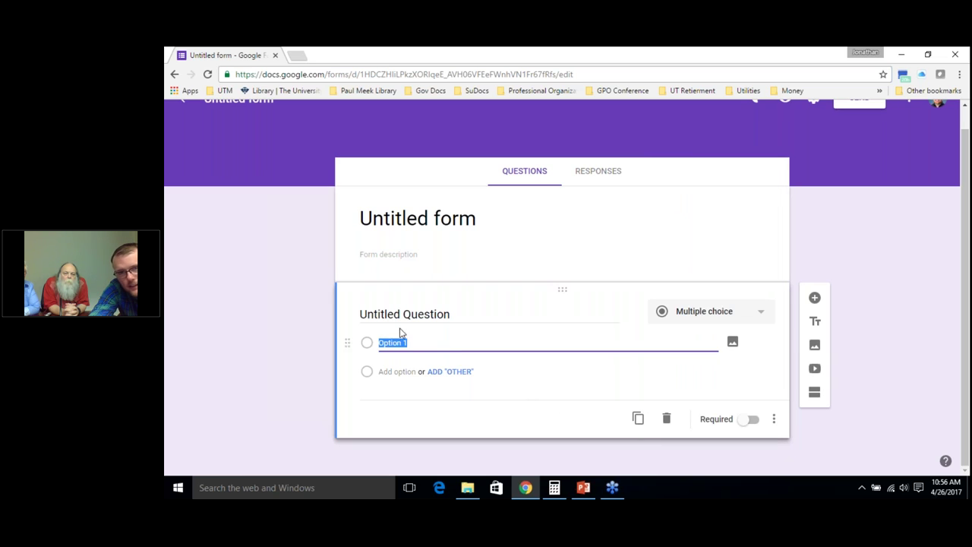
{"action": "left_click", "coordinate": [640, 422]}
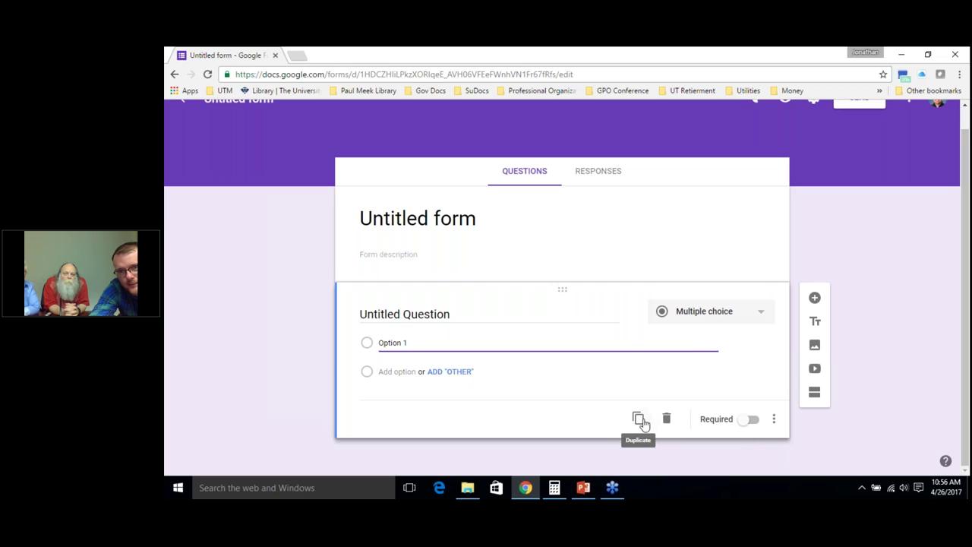
{"action": "left_click", "coordinate": [444, 327]}
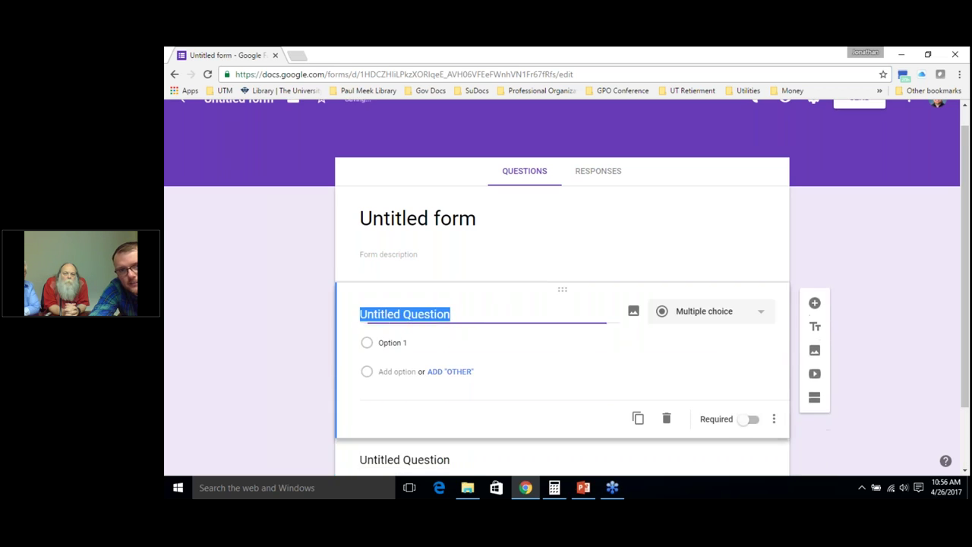
- Title the first question 'asdf', rename its first option 'asdf', and add an Other choice
{"action": "type", "text": "asdf"}
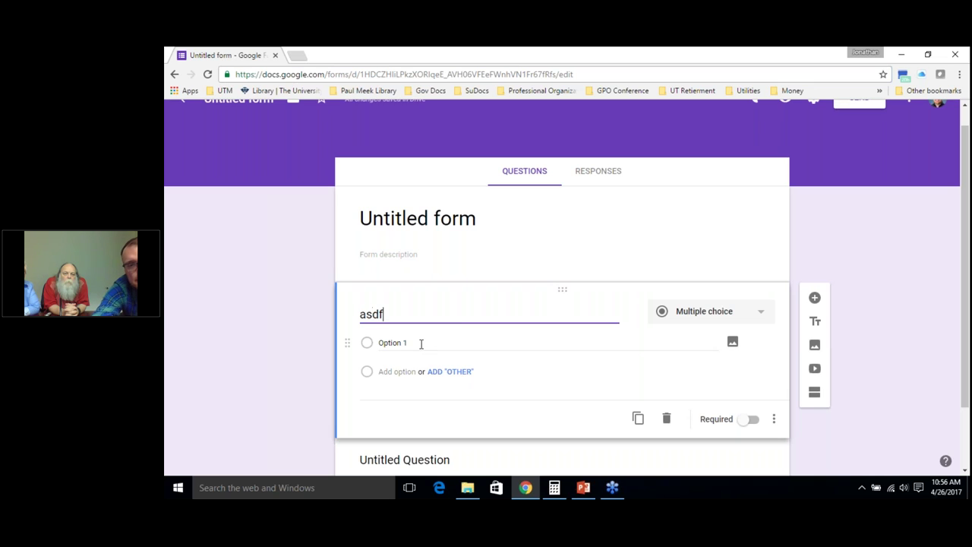
{"action": "left_click", "coordinate": [422, 344]}
{"action": "type", "text": "asdf"}
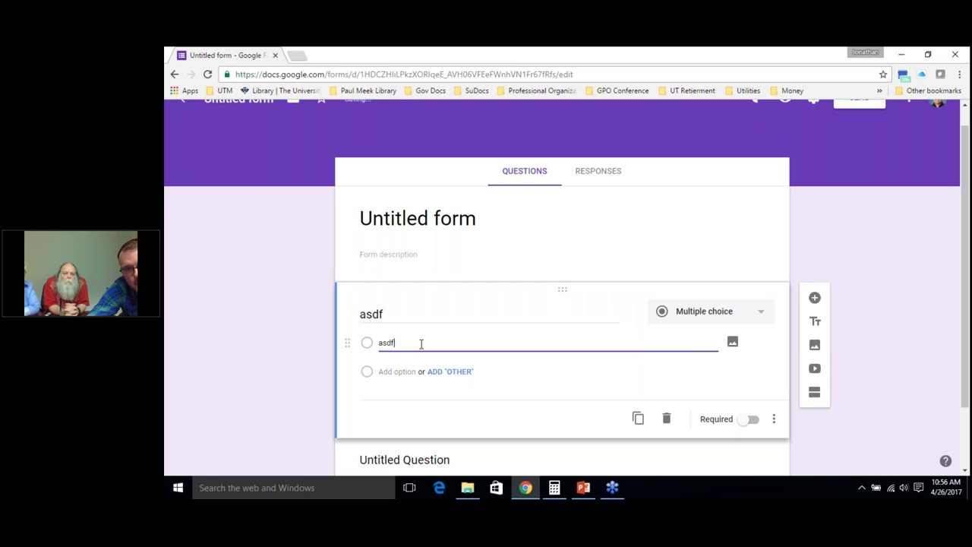
{"action": "left_click", "coordinate": [501, 383]}
{"action": "left_click", "coordinate": [465, 372]}
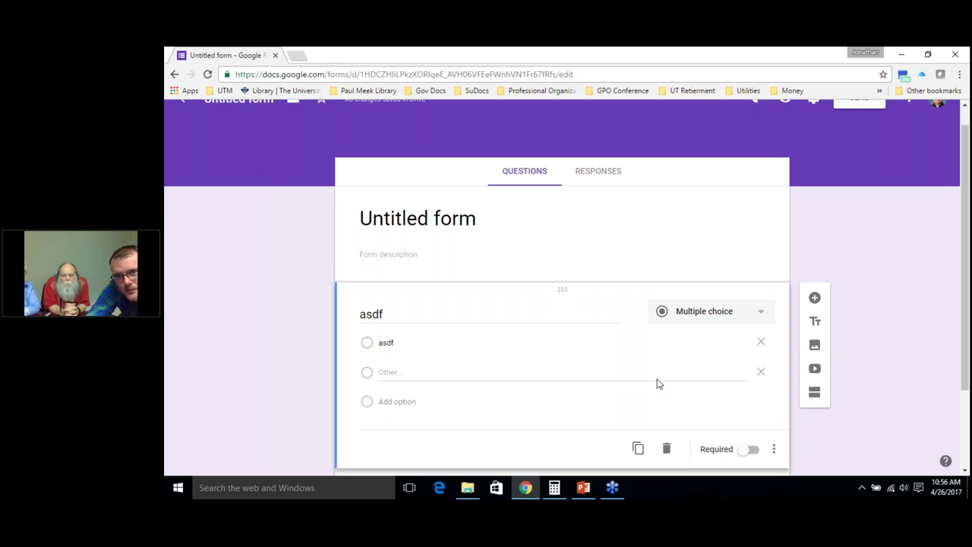
- Move between the two question cards and reselect the first question's option and title text
{"action": "scroll", "coordinate": [587, 431], "scroll_direction": "down", "scroll_amount": 1}
{"action": "scroll", "coordinate": [587, 430], "scroll_direction": "down", "scroll_amount": 2}
{"action": "left_click", "coordinate": [458, 394]}
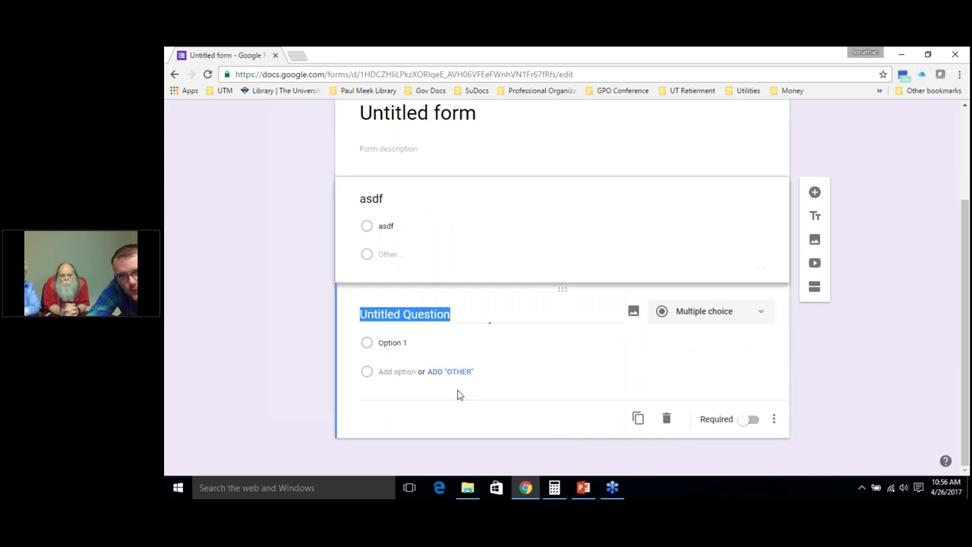
{"action": "left_click", "coordinate": [454, 243]}
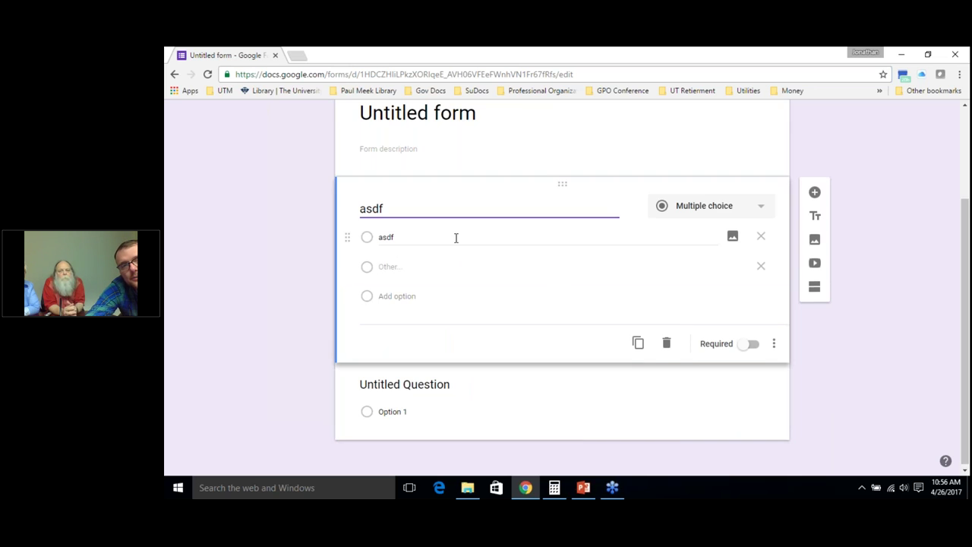
{"action": "scroll", "coordinate": [456, 236], "scroll_direction": "up", "scroll_amount": 1}
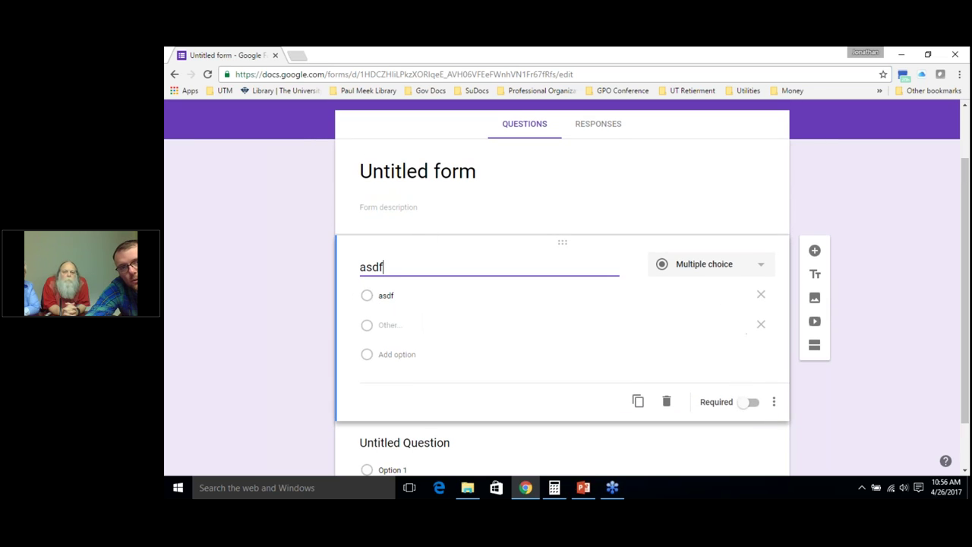
{"action": "double_click", "coordinate": [398, 294]}
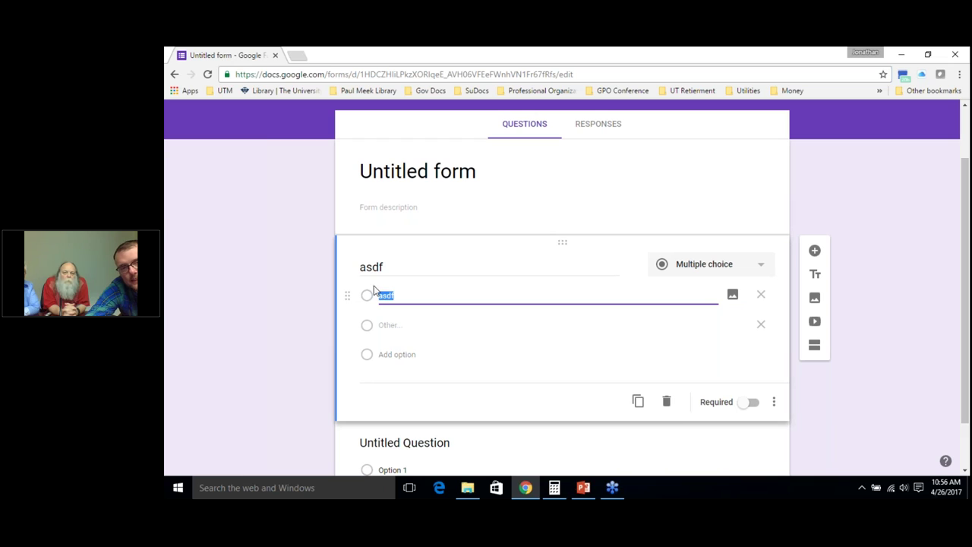
{"action": "double_click", "coordinate": [378, 267]}
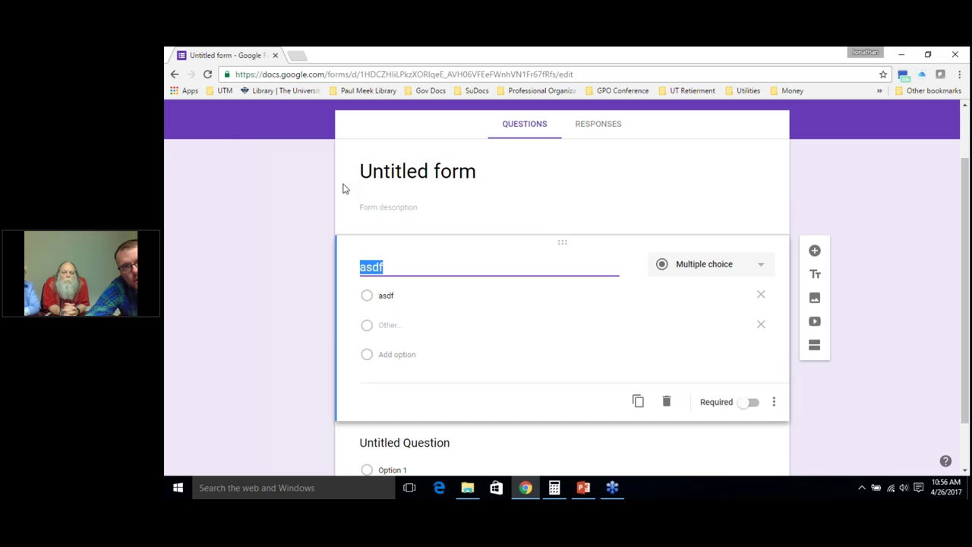
- Return to the Forms home page and open the Library Usage Survey from recent forms
{"action": "left_click", "coordinate": [176, 76]}
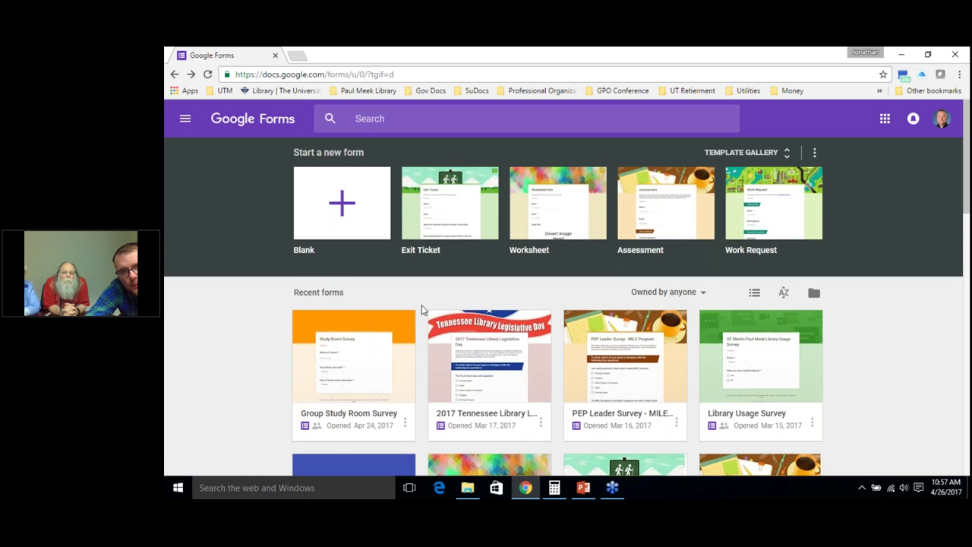
{"action": "scroll", "coordinate": [423, 319], "scroll_direction": "down", "scroll_amount": 2}
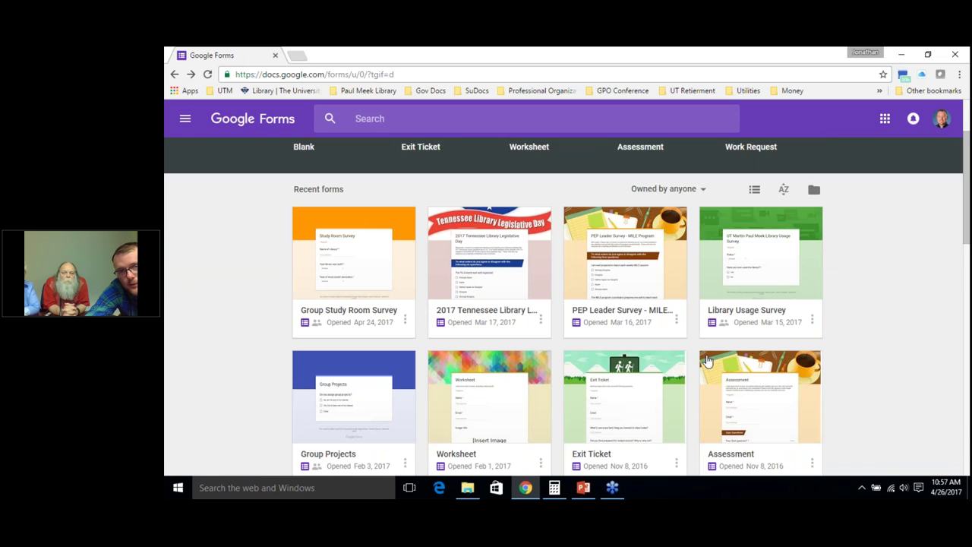
{"action": "left_click", "coordinate": [764, 270]}
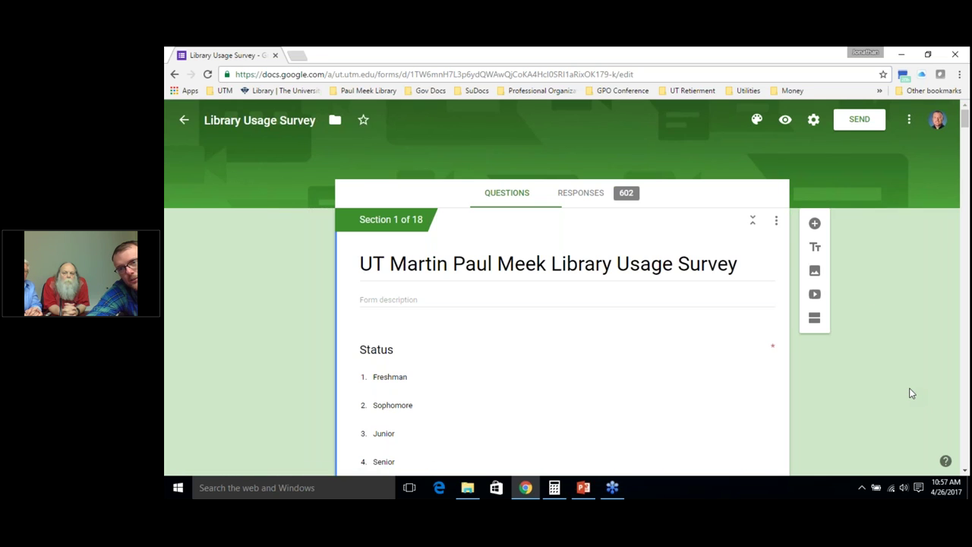
- Select the 'Have you ever used the library?' question and scroll through the survey's sections
{"action": "scroll", "coordinate": [912, 393], "scroll_direction": "down", "scroll_amount": 3}
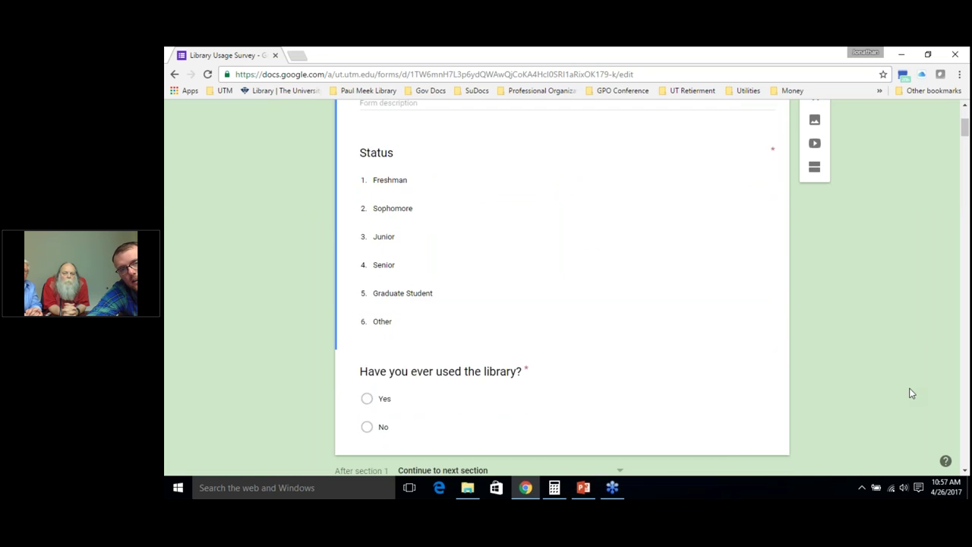
{"action": "left_click", "coordinate": [458, 357]}
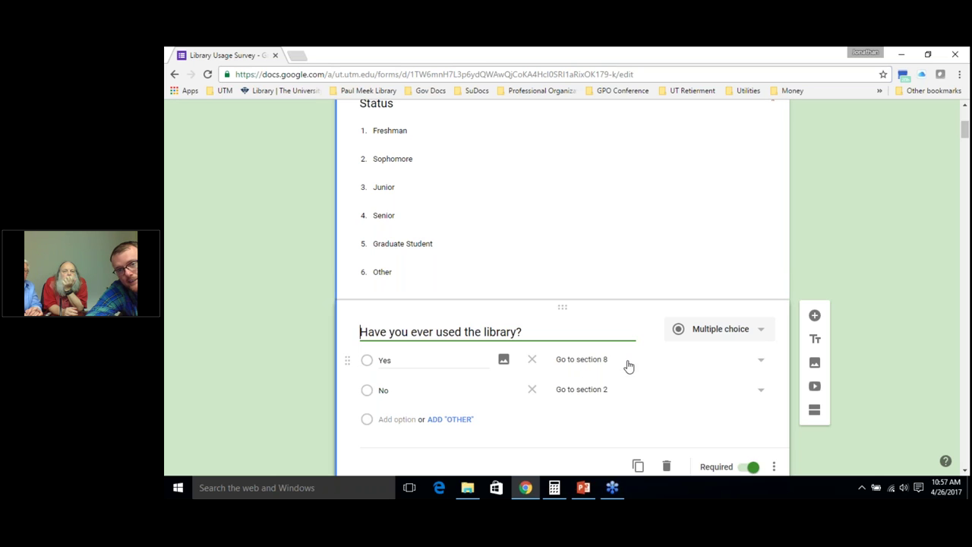
{"action": "left_click", "coordinate": [645, 423]}
{"action": "scroll", "coordinate": [645, 423], "scroll_direction": "down", "scroll_amount": 4}
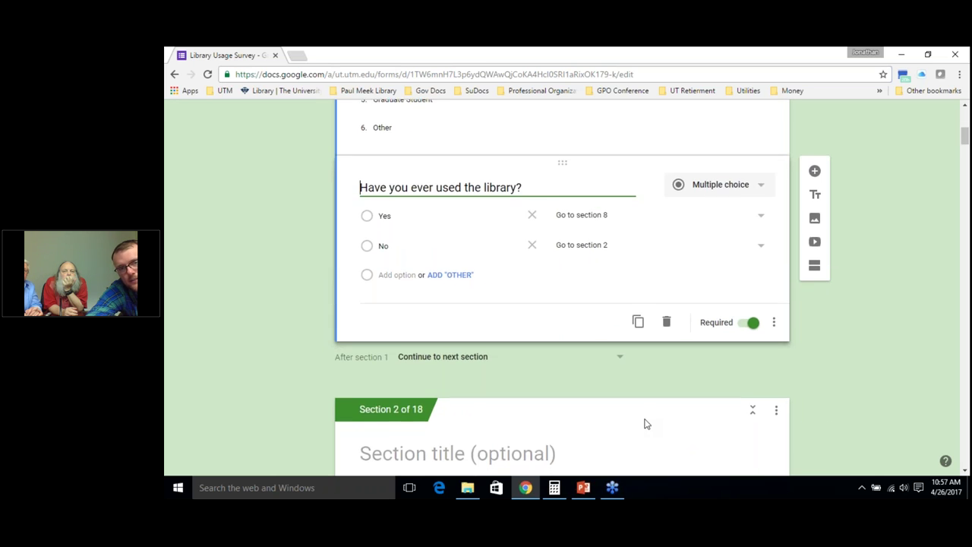
{"action": "scroll", "coordinate": [645, 423], "scroll_direction": "up", "scroll_amount": 2}
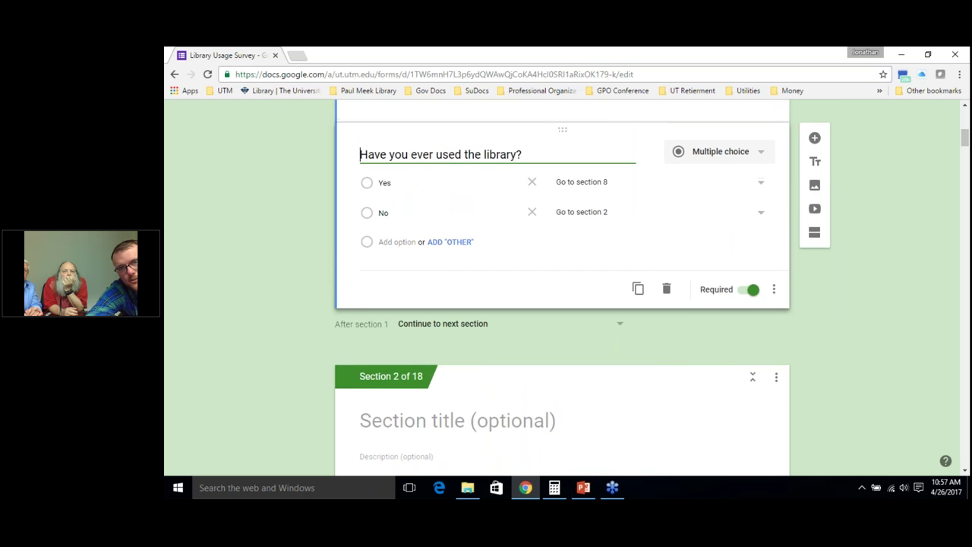
{"action": "scroll", "coordinate": [594, 405], "scroll_direction": "down", "scroll_amount": 3}
{"action": "scroll", "coordinate": [562, 288], "scroll_direction": "down", "scroll_amount": 6}
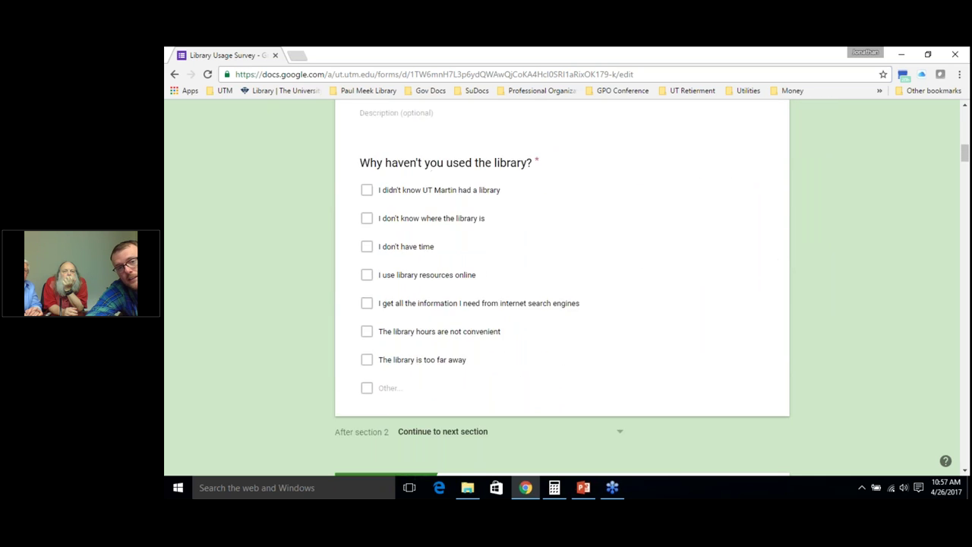
{"action": "scroll", "coordinate": [562, 288], "scroll_direction": "down", "scroll_amount": 6}
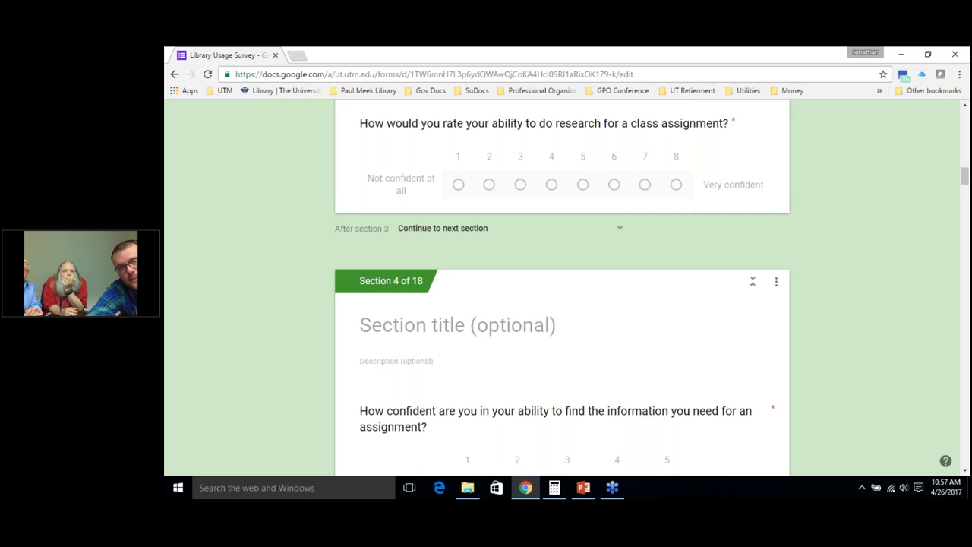
{"action": "scroll", "coordinate": [562, 288], "scroll_direction": "down", "scroll_amount": 4}
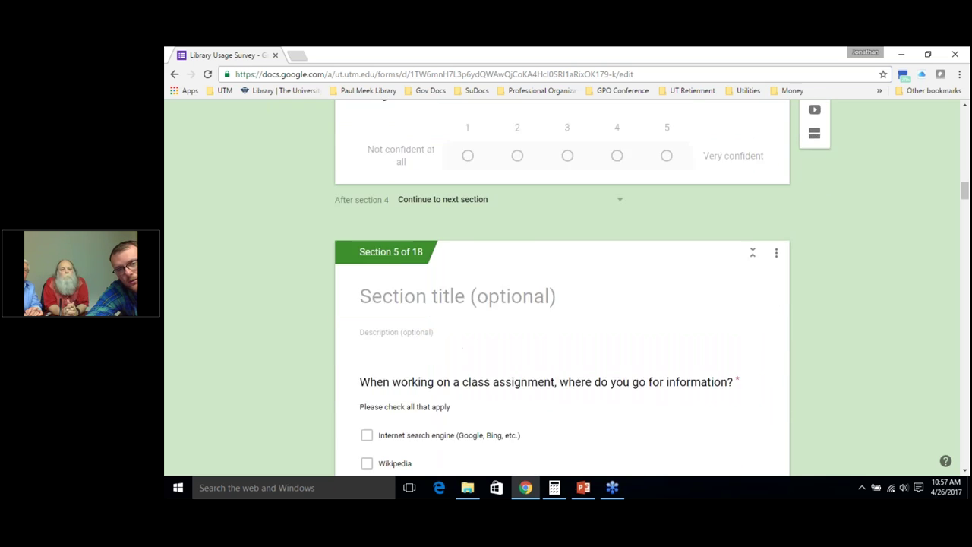
{"action": "scroll", "coordinate": [562, 288], "scroll_direction": "down", "scroll_amount": 4}
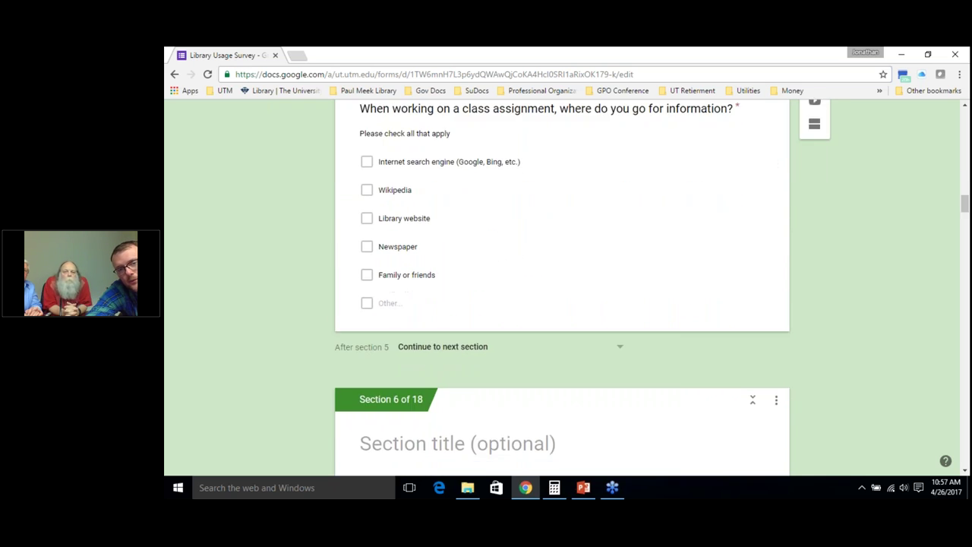
{"action": "scroll", "coordinate": [562, 289], "scroll_direction": "down", "scroll_amount": 4}
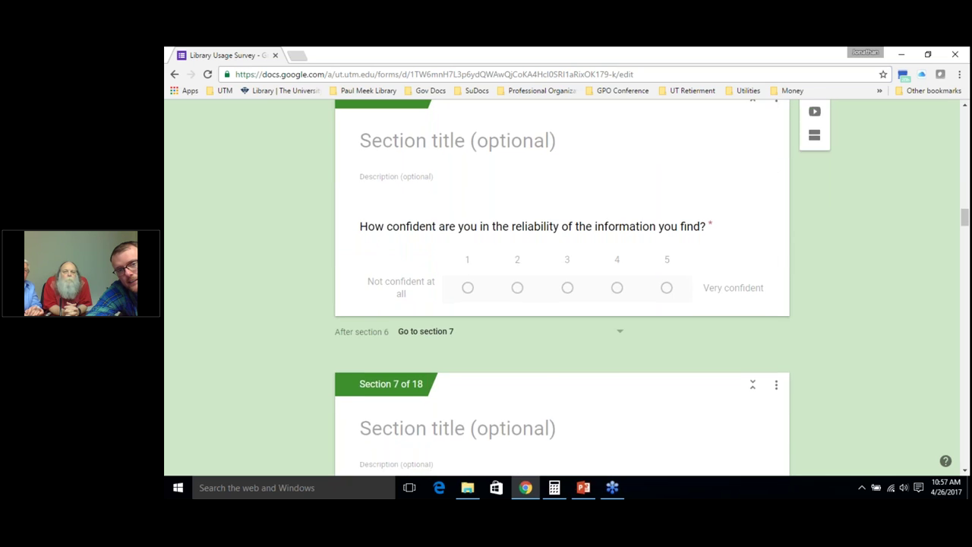
{"action": "scroll", "coordinate": [562, 288], "scroll_direction": "down", "scroll_amount": 6}
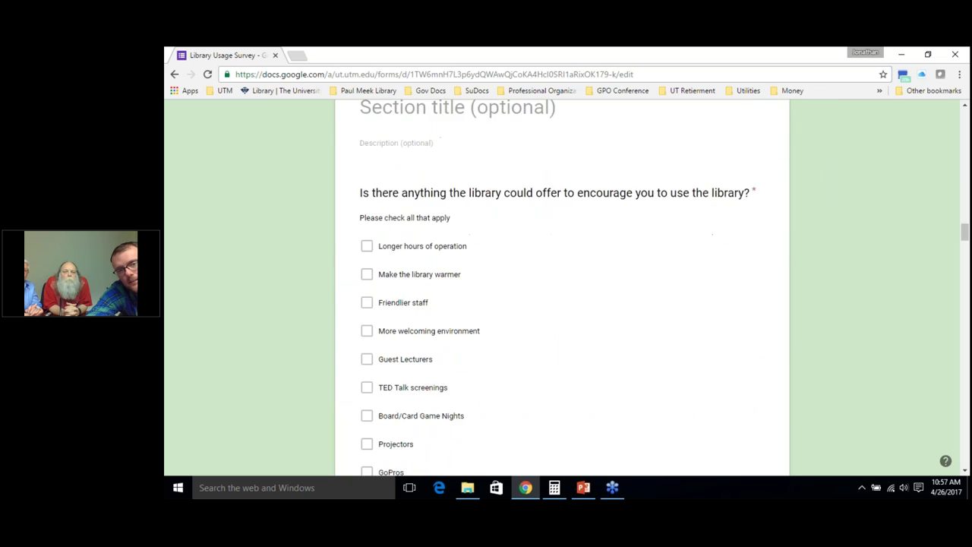
{"action": "scroll", "coordinate": [461, 228], "scroll_direction": "down", "scroll_amount": 5}
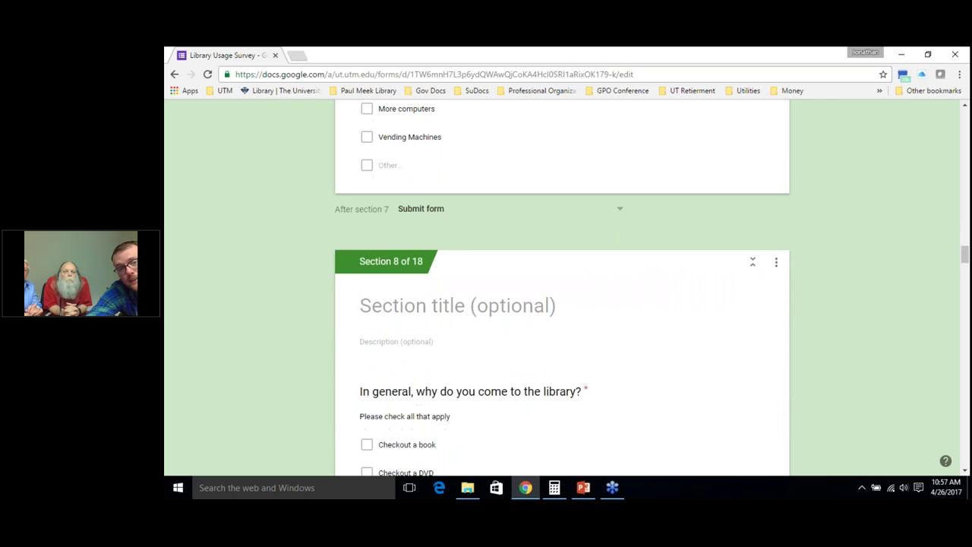
{"action": "scroll", "coordinate": [461, 233], "scroll_direction": "down", "scroll_amount": 5}
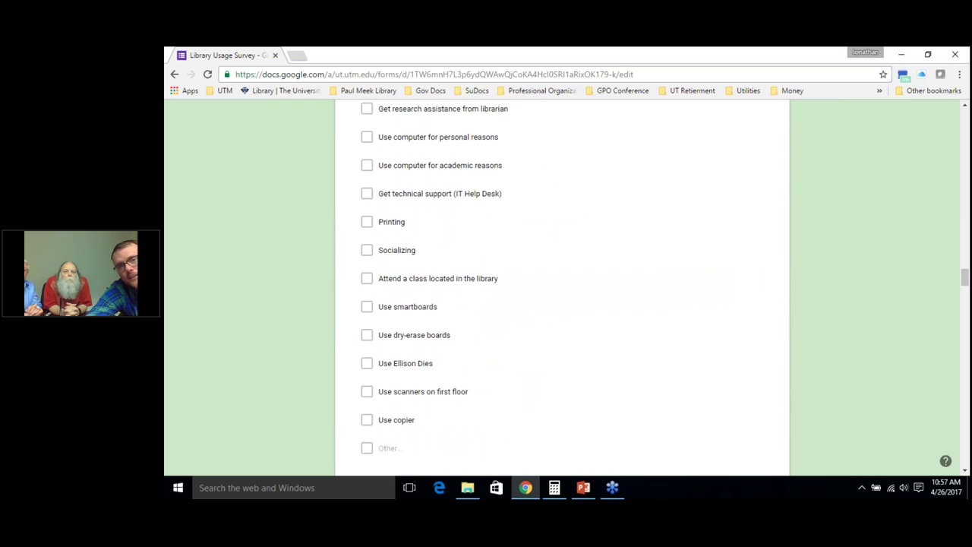
{"action": "scroll", "coordinate": [562, 319], "scroll_direction": "down", "scroll_amount": 2}
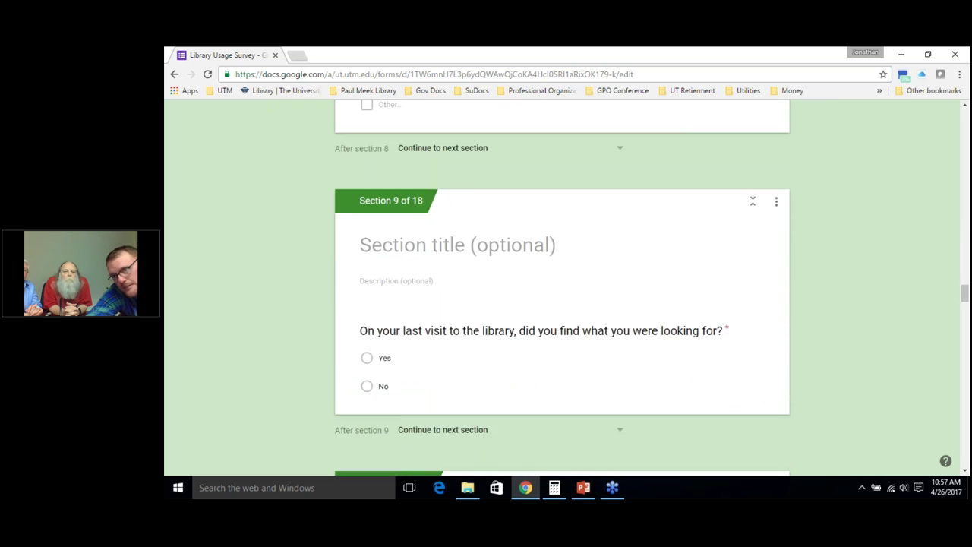
{"action": "scroll", "coordinate": [562, 319], "scroll_direction": "up", "scroll_amount": 1}
{"action": "scroll", "coordinate": [896, 402], "scroll_direction": "up", "scroll_amount": 2}
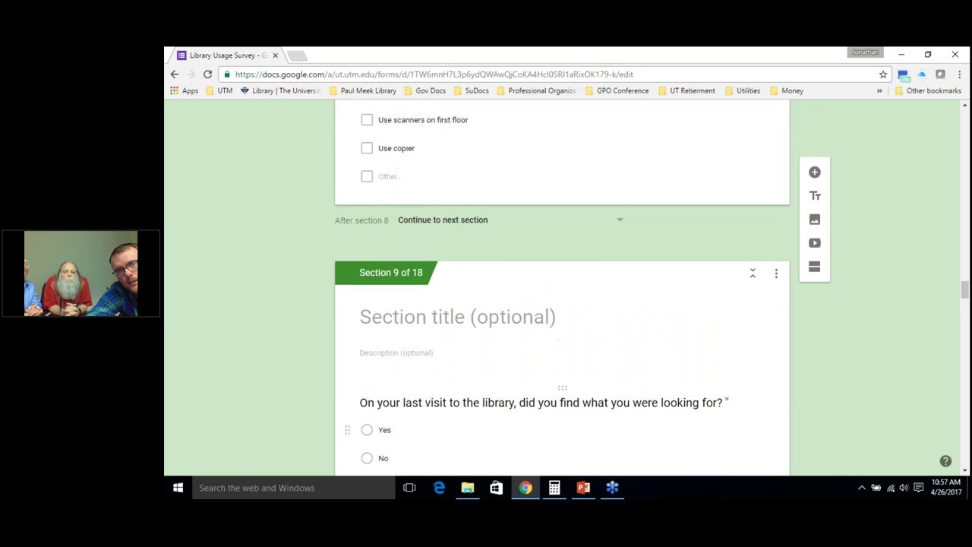
{"action": "scroll", "coordinate": [896, 406], "scroll_direction": "up", "scroll_amount": 4}
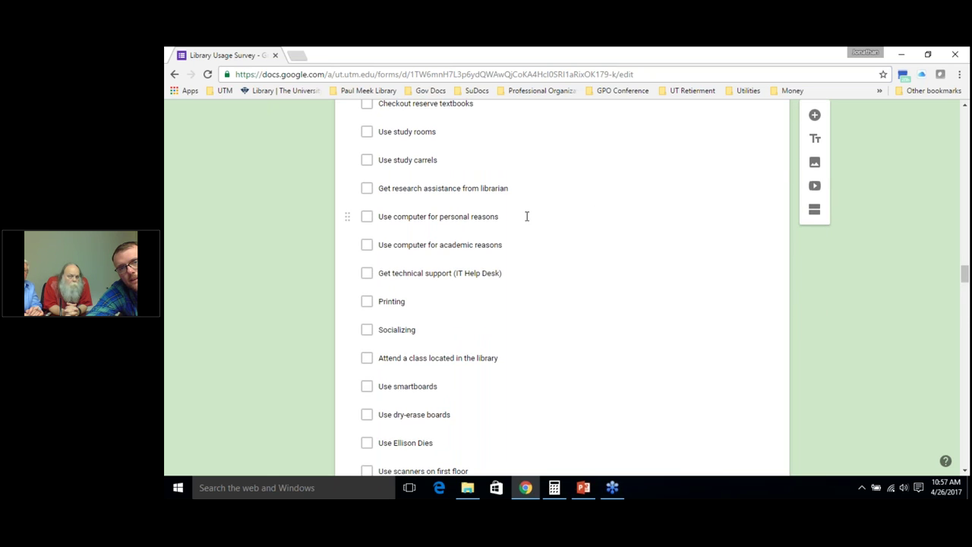
- Open Section 8's reasons question, scroll back to the top, and show the 602-response summary
{"action": "left_click", "coordinate": [526, 217]}
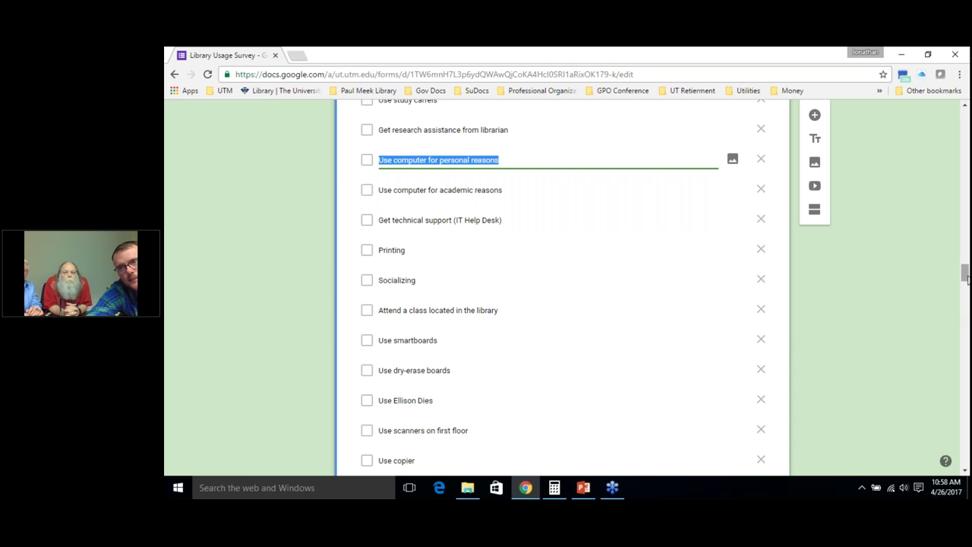
{"action": "left_click_drag", "start_coordinate": [964, 272], "coordinate": [949, 254]}
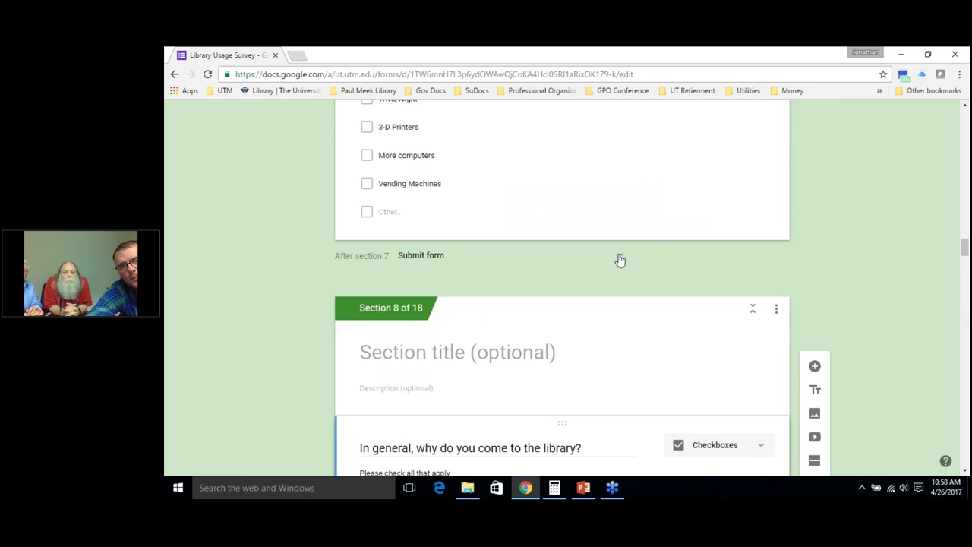
{"action": "scroll", "coordinate": [619, 261], "scroll_direction": "down", "scroll_amount": 2}
{"action": "scroll", "coordinate": [619, 261], "scroll_direction": "up", "scroll_amount": 8}
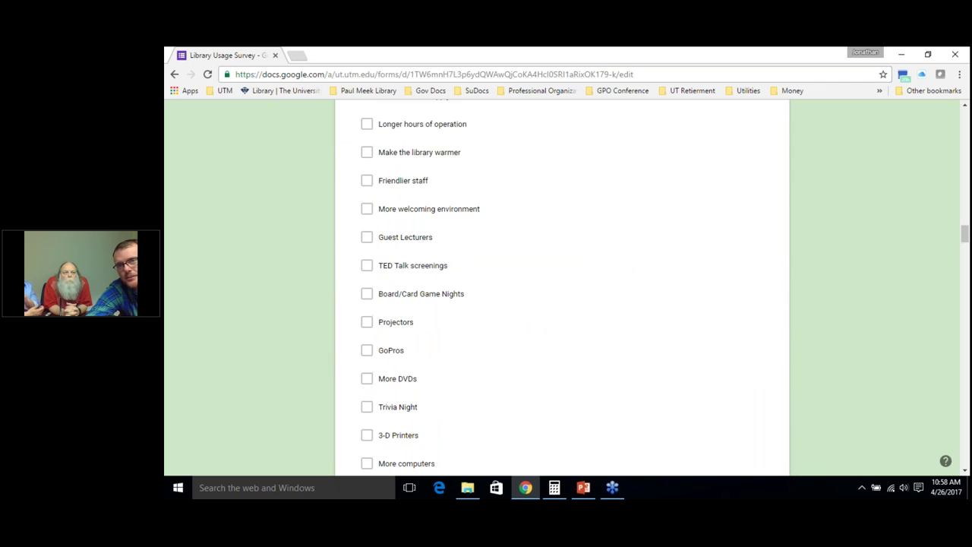
{"action": "scroll", "coordinate": [562, 285], "scroll_direction": "up", "scroll_amount": 9}
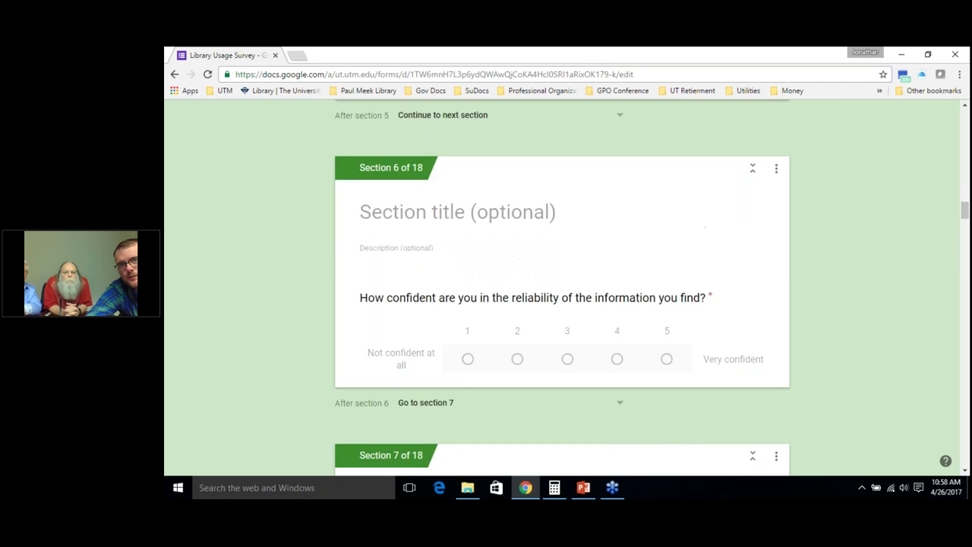
{"action": "scroll", "coordinate": [562, 285], "scroll_direction": "up", "scroll_amount": 7}
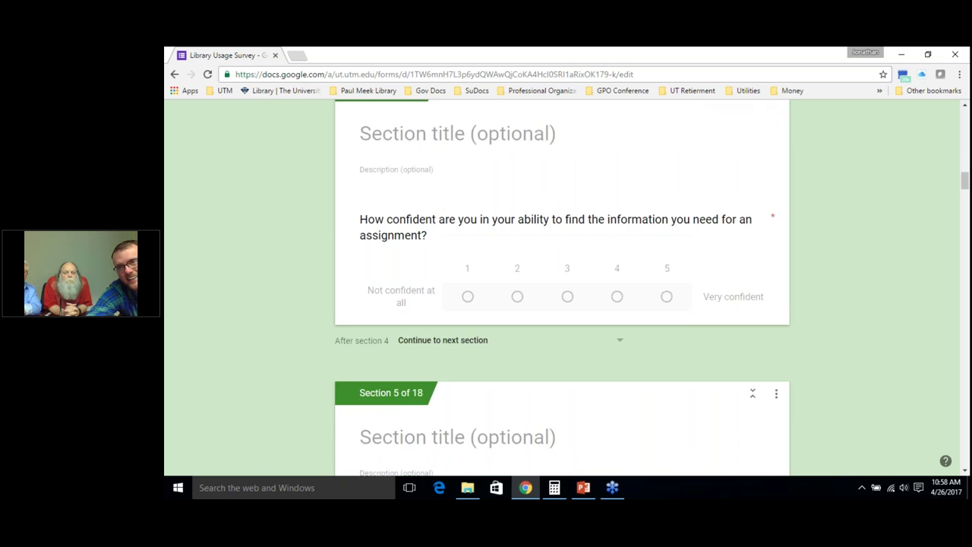
{"action": "scroll", "coordinate": [562, 285], "scroll_direction": "up", "scroll_amount": 8}
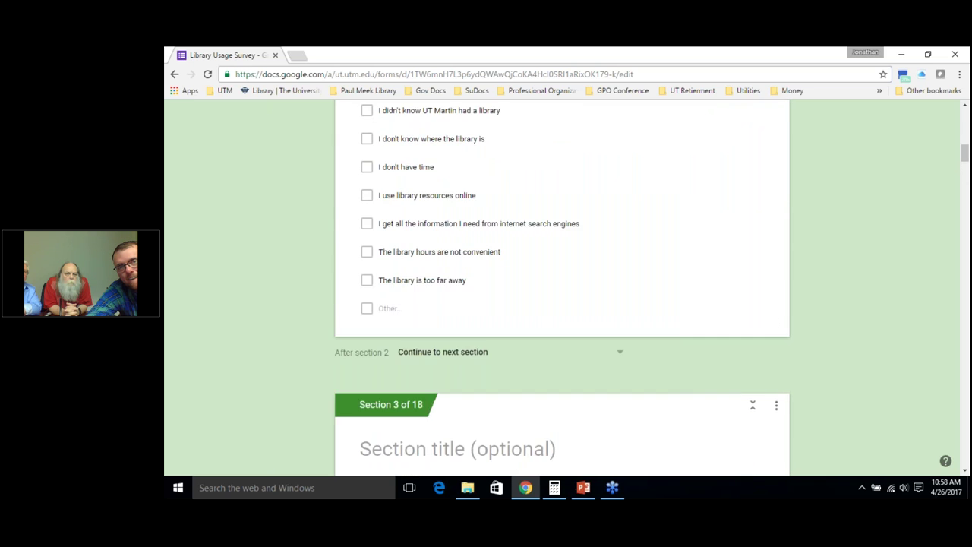
{"action": "scroll", "coordinate": [562, 285], "scroll_direction": "up", "scroll_amount": 8}
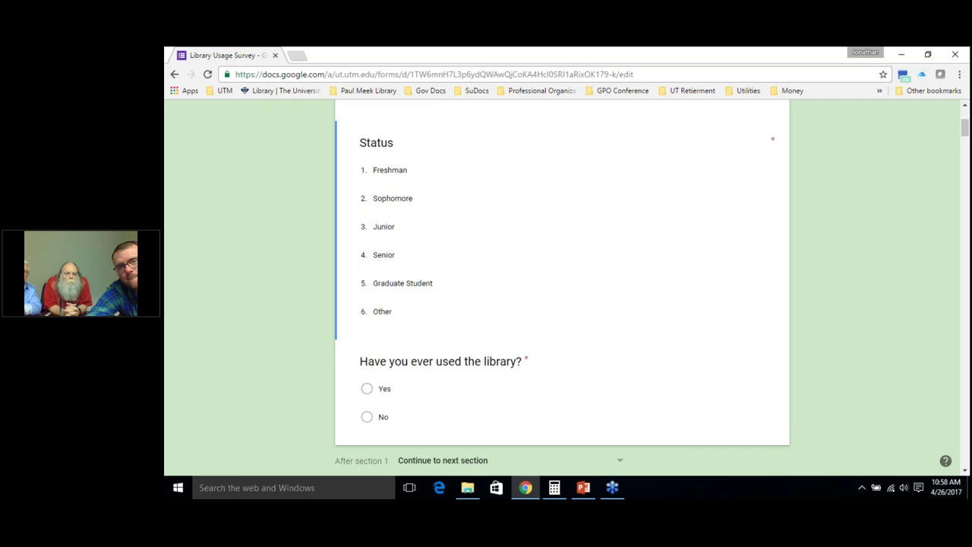
{"action": "scroll", "coordinate": [562, 285], "scroll_direction": "up", "scroll_amount": 1}
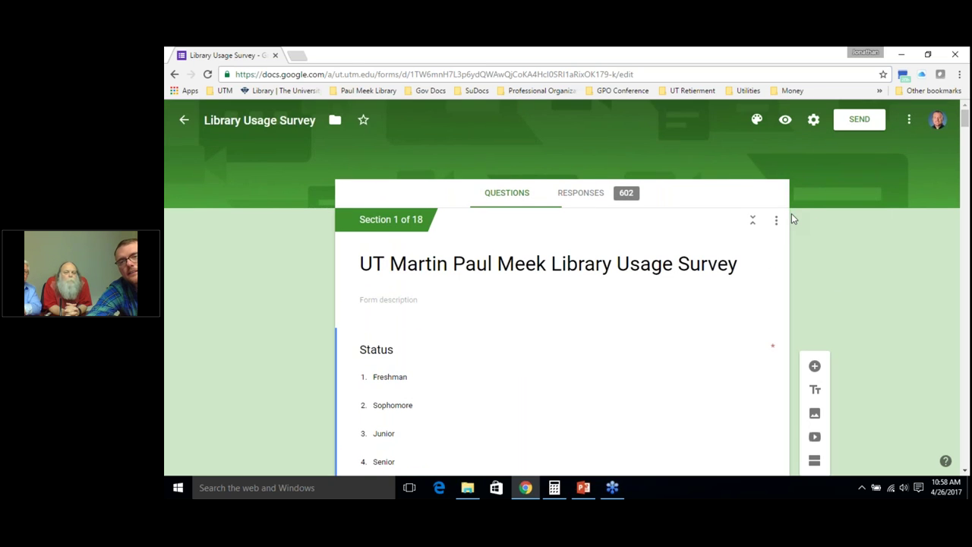
{"action": "left_click", "coordinate": [596, 199]}
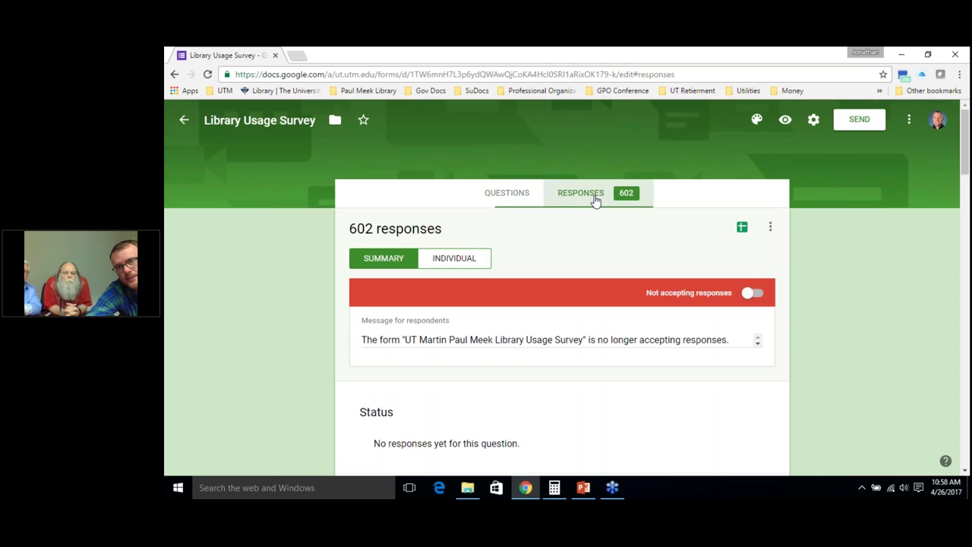
{"action": "left_click", "coordinate": [742, 228]}
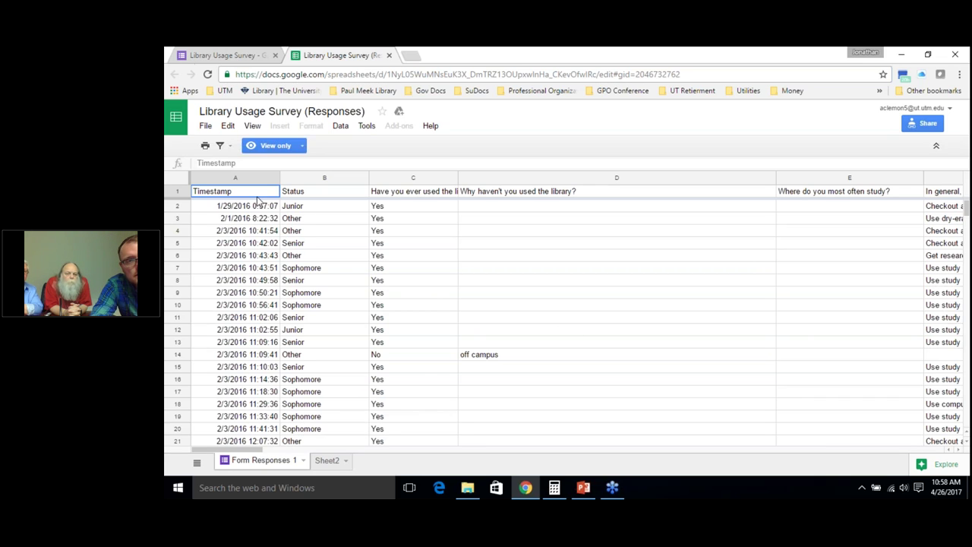
- Leave the Library Usage Survey (Responses) spreadsheet and return to the form's tab
{"action": "left_click", "coordinate": [201, 59]}
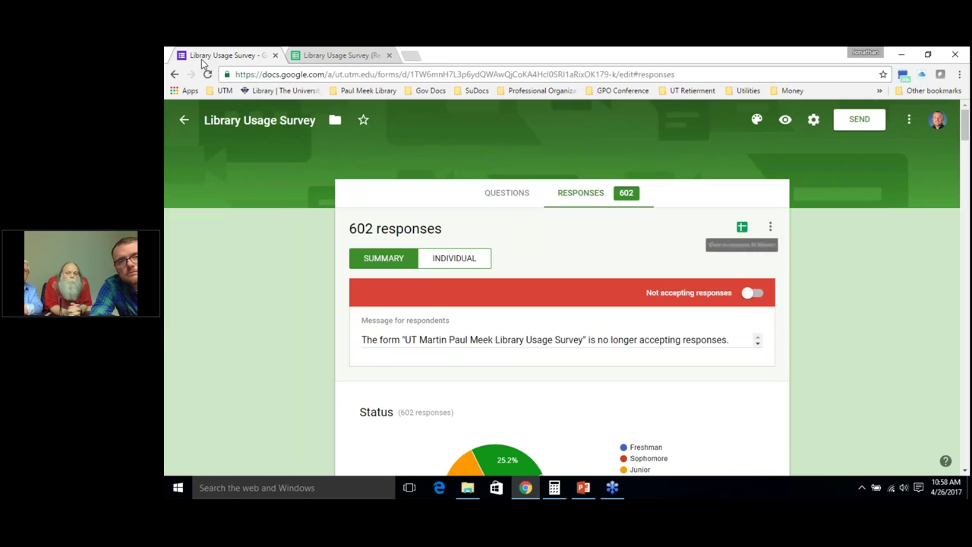
- Preview the survey's closed-form page, then go back to the editor's questions view
{"action": "left_click", "coordinate": [786, 121]}
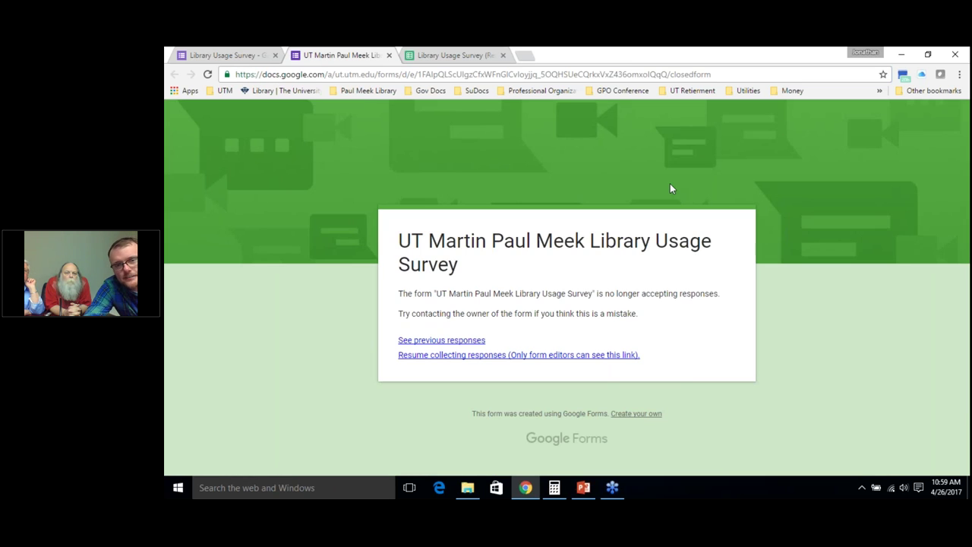
{"action": "left_click", "coordinate": [212, 60]}
{"action": "scroll", "coordinate": [573, 266], "scroll_direction": "down", "scroll_amount": 2}
{"action": "scroll", "coordinate": [569, 264], "scroll_direction": "up", "scroll_amount": 2}
{"action": "left_click", "coordinate": [507, 205]}
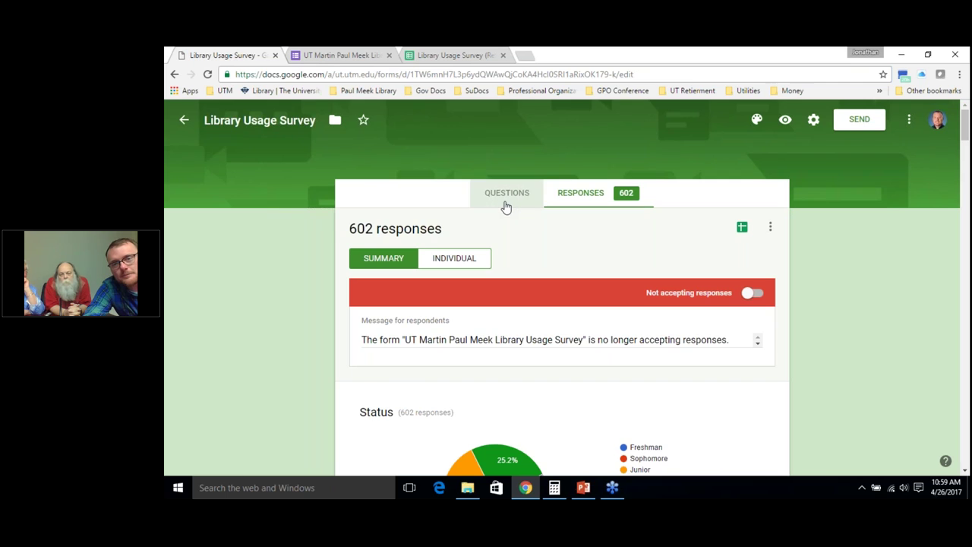
- Scroll through Section 1's Status, class-year and required library-use questions
{"action": "scroll", "coordinate": [450, 255], "scroll_direction": "down", "scroll_amount": 2}
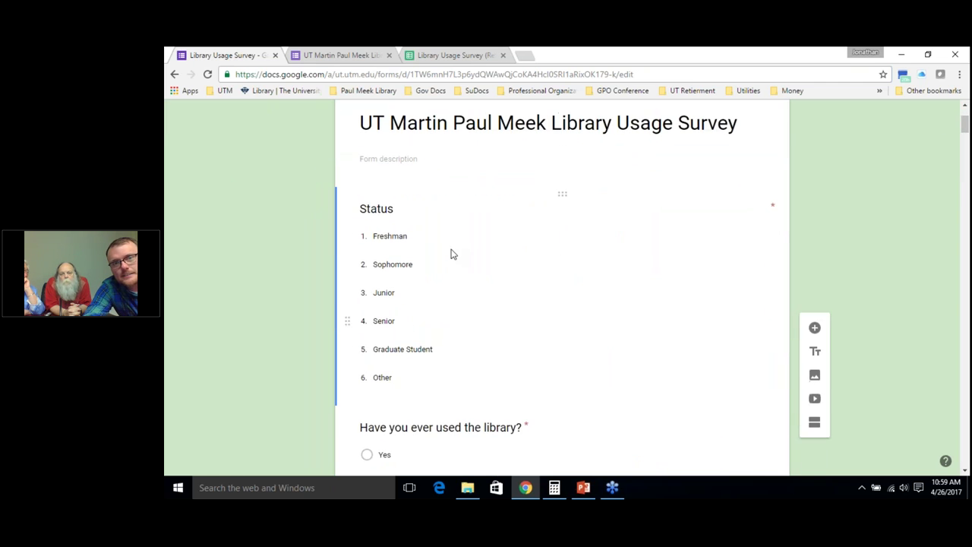
{"action": "scroll", "coordinate": [451, 254], "scroll_direction": "up", "scroll_amount": 2}
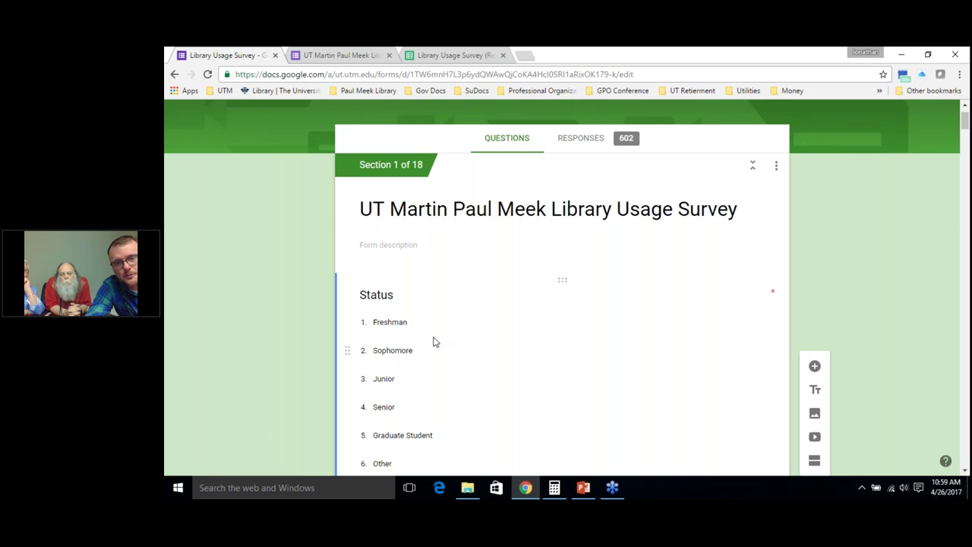
{"action": "scroll", "coordinate": [433, 342], "scroll_direction": "down", "scroll_amount": 2}
{"action": "scroll", "coordinate": [448, 433], "scroll_direction": "down", "scroll_amount": 2}
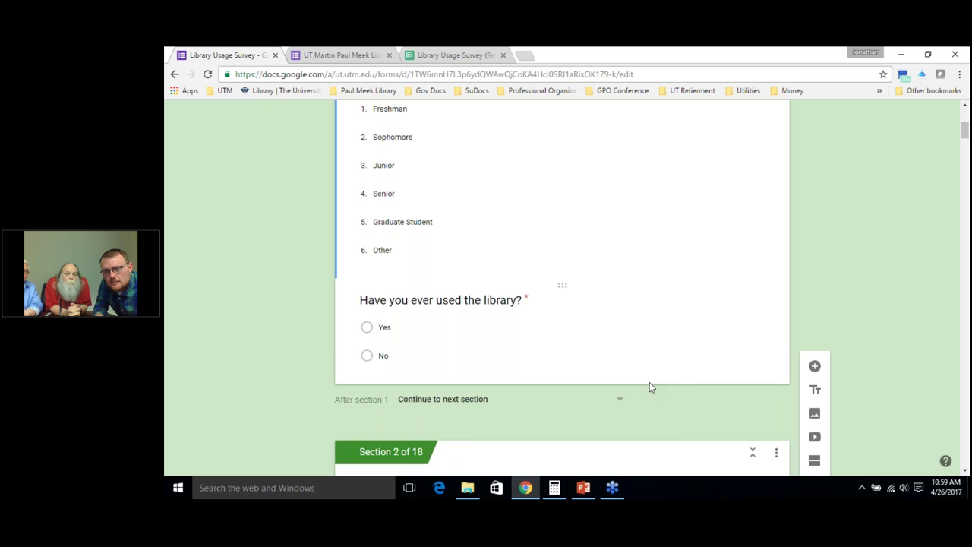
- Return to PowerPoint's slide 9, 'Google Forms Survey - Data Tabulation', with its daily-responses chart
{"action": "scroll", "coordinate": [649, 388], "scroll_direction": "up", "scroll_amount": 3}
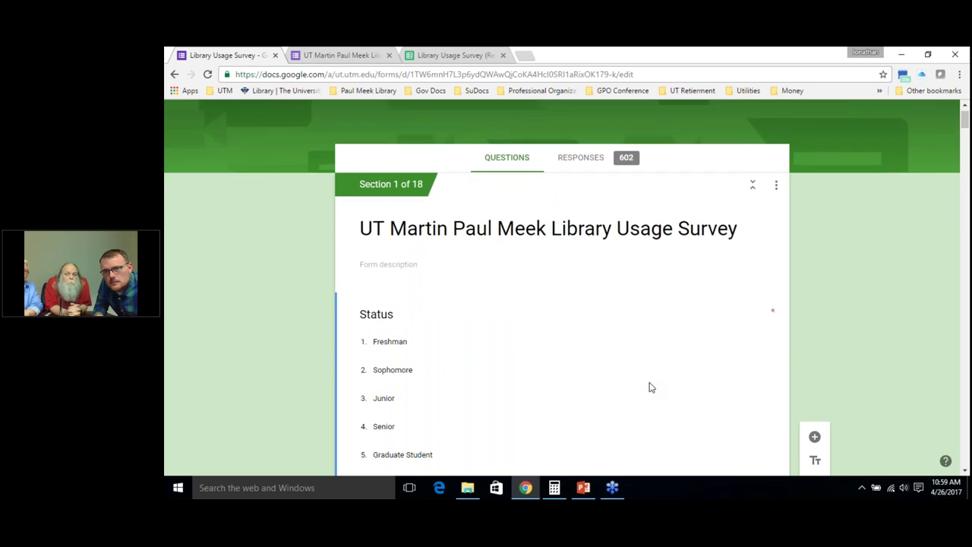
{"action": "scroll", "coordinate": [650, 387], "scroll_direction": "up", "scroll_amount": 1}
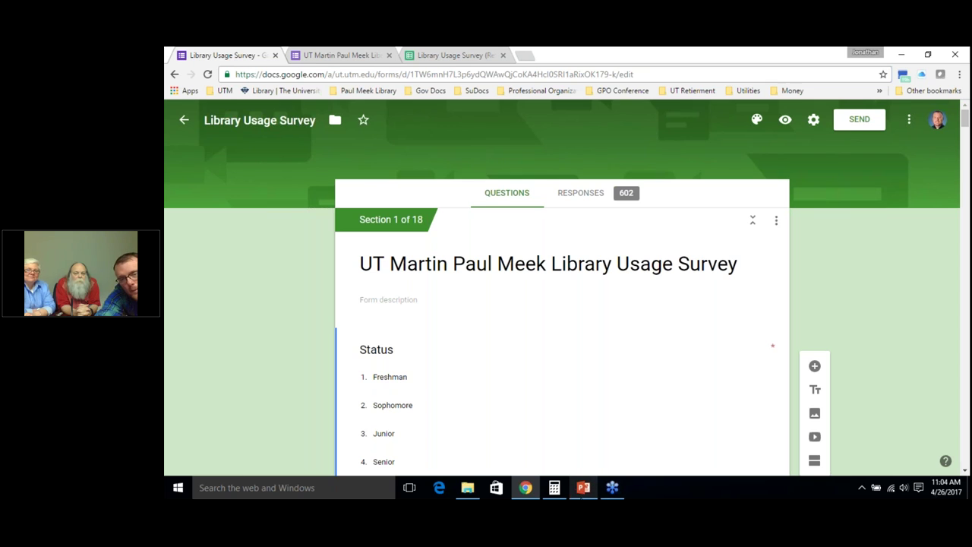
{"action": "left_click", "coordinate": [583, 488]}
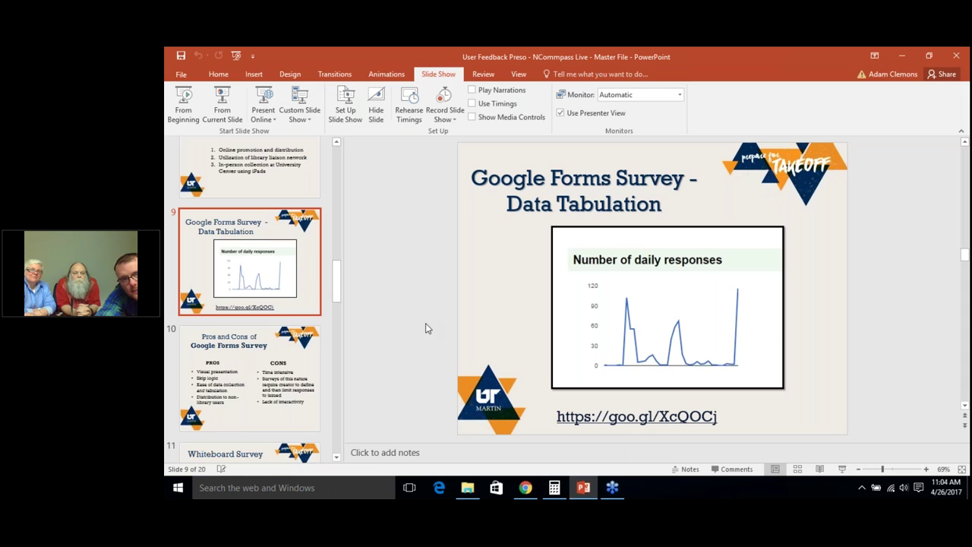